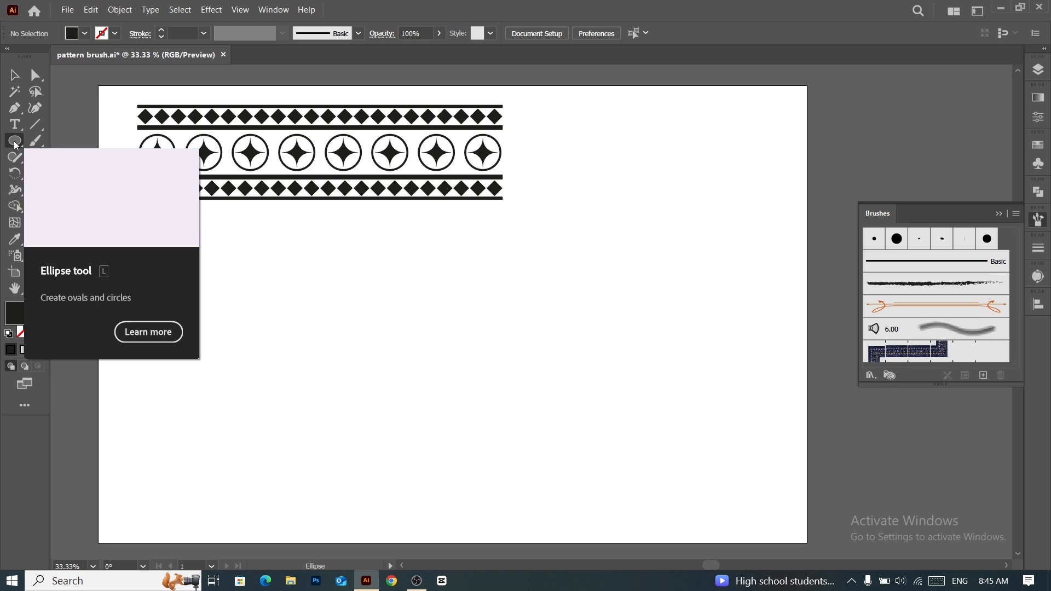
Draw a circle about 130 px wide in the empty area below the existing pattern and remove its fill.
left_click(15, 142)
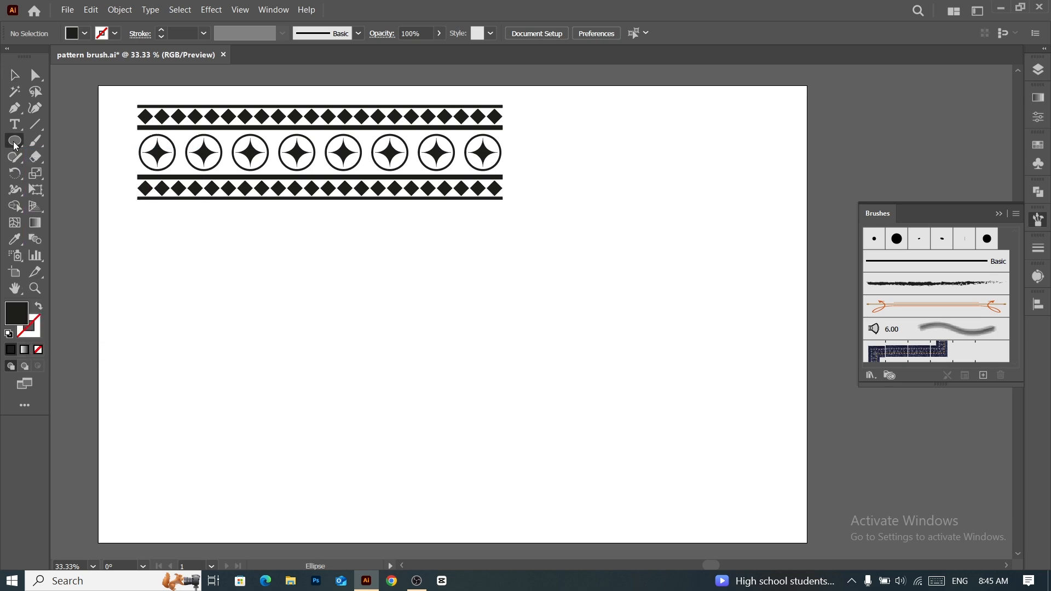
left_click_drag(204, 284, 251, 331)
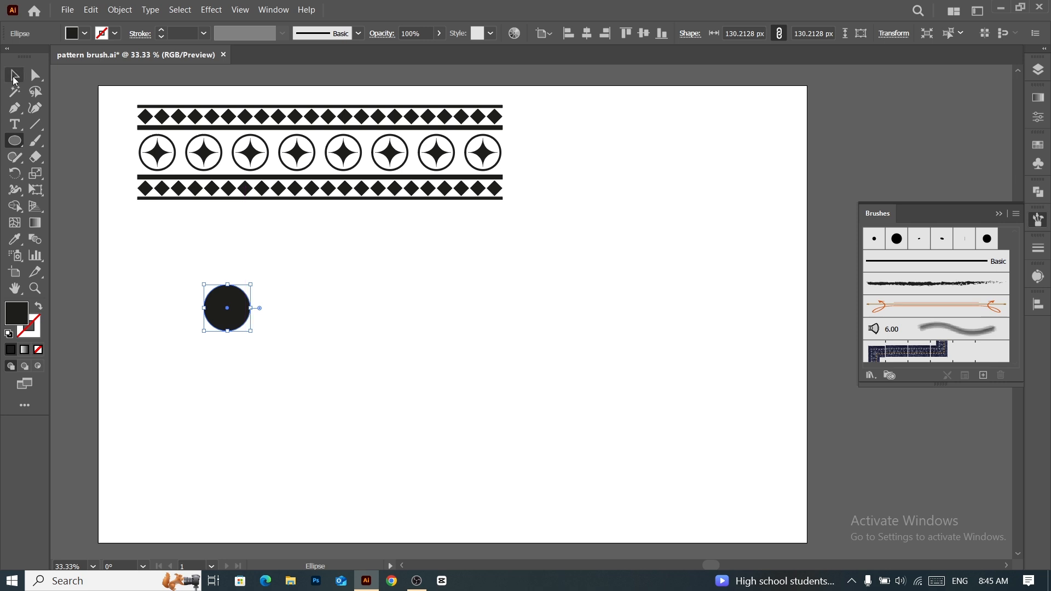
left_click(14, 79)
left_click(85, 34)
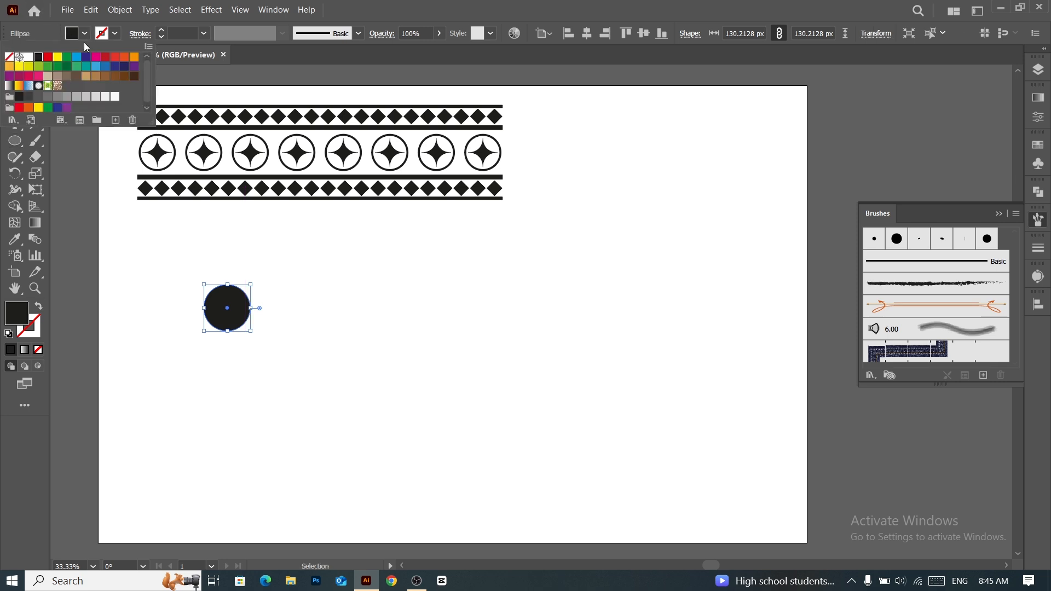
left_click(9, 57)
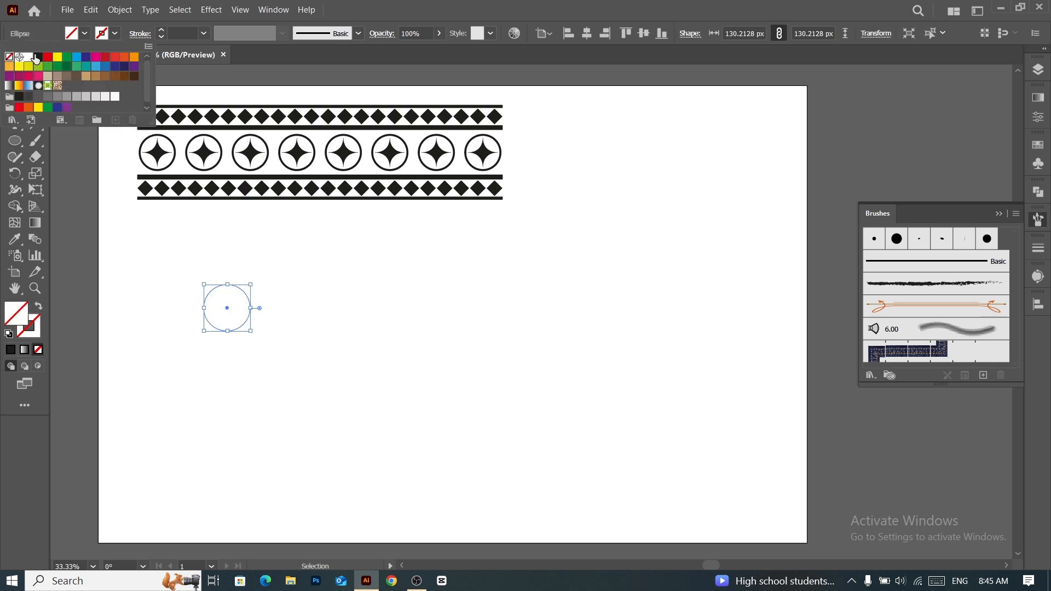
Give the circle a black stroke with a weight of 6 pt.
left_click(115, 33)
left_click(115, 33)
left_click(36, 57)
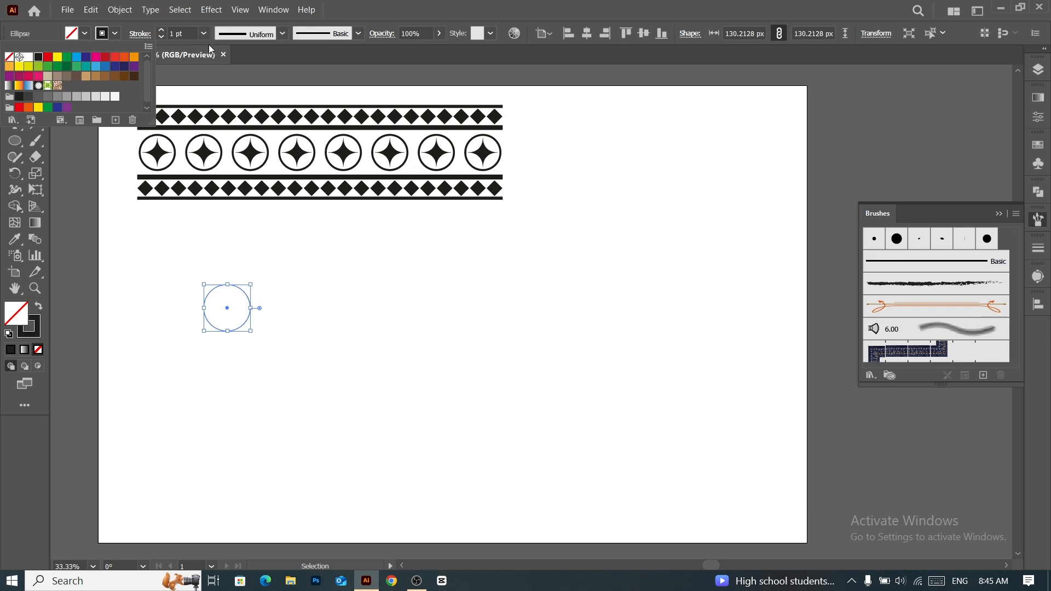
left_click(190, 34)
type("4")
key("Return")
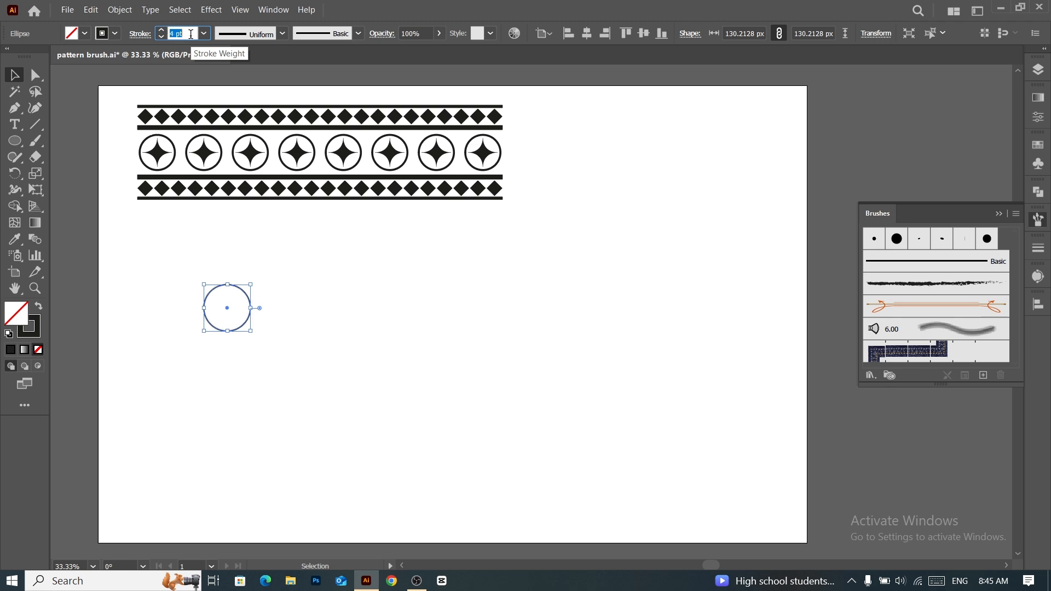
key("Up")
key("Up")
left_click(304, 309)
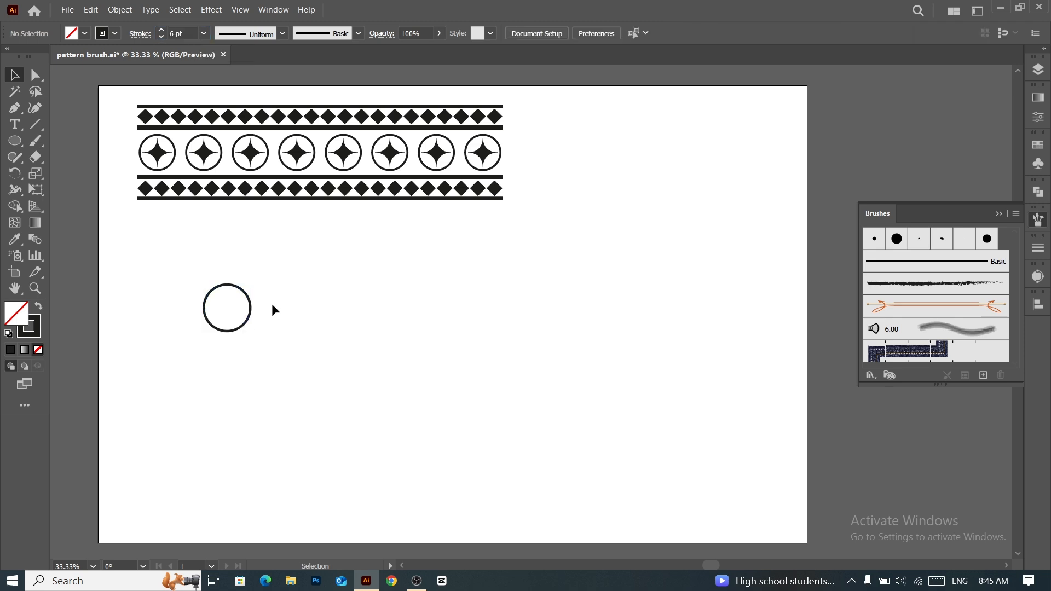
Draw a small square below the circle with a black fill and no stroke.
left_click(18, 138)
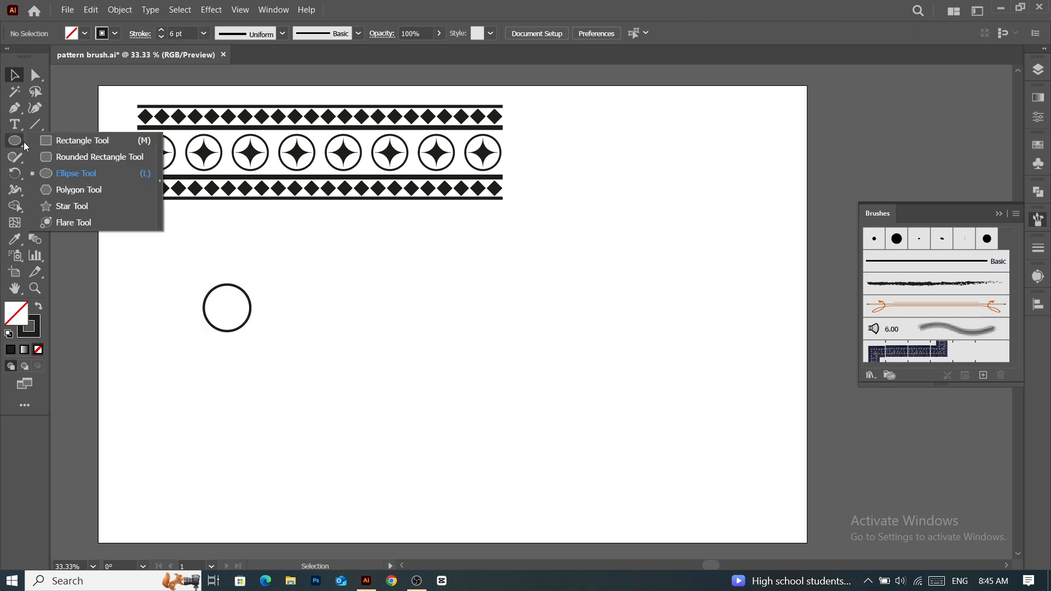
left_click(77, 140)
left_click_drag(220, 359, 247, 385)
key("v")
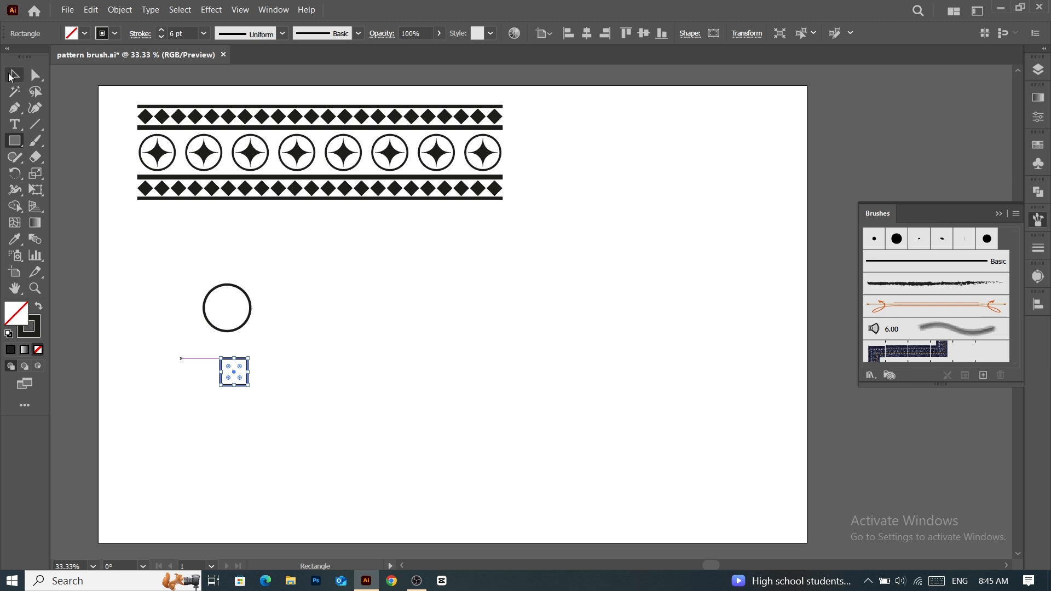
left_click(78, 34)
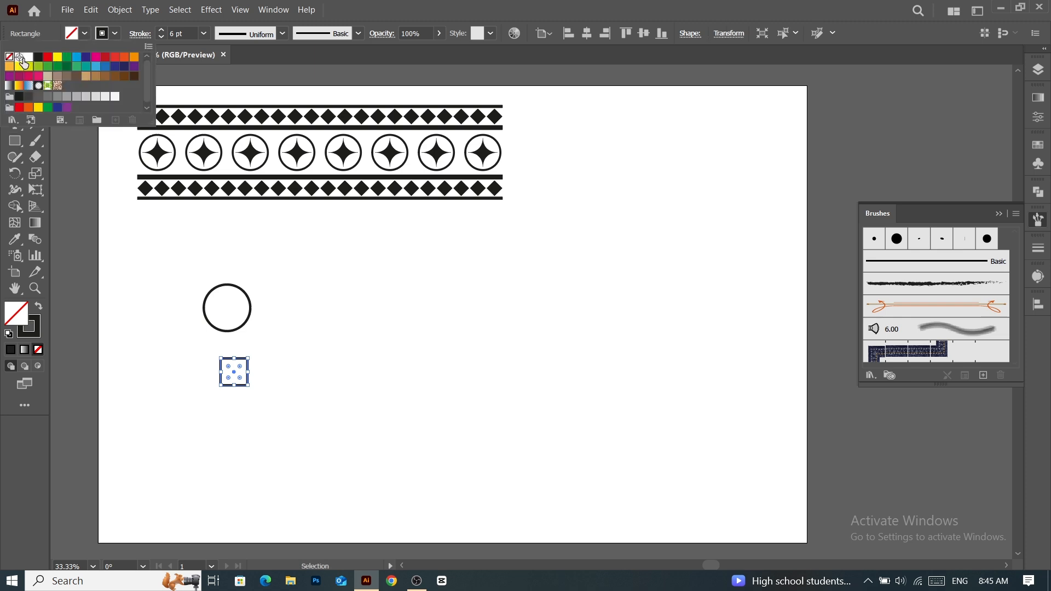
left_click(43, 57)
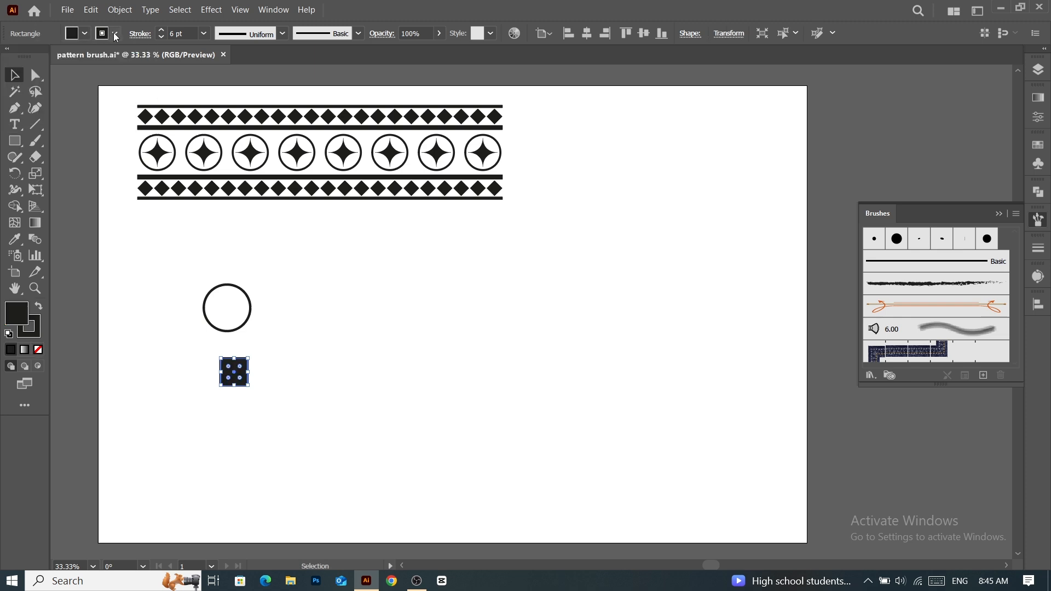
left_click(78, 34)
left_click(9, 57)
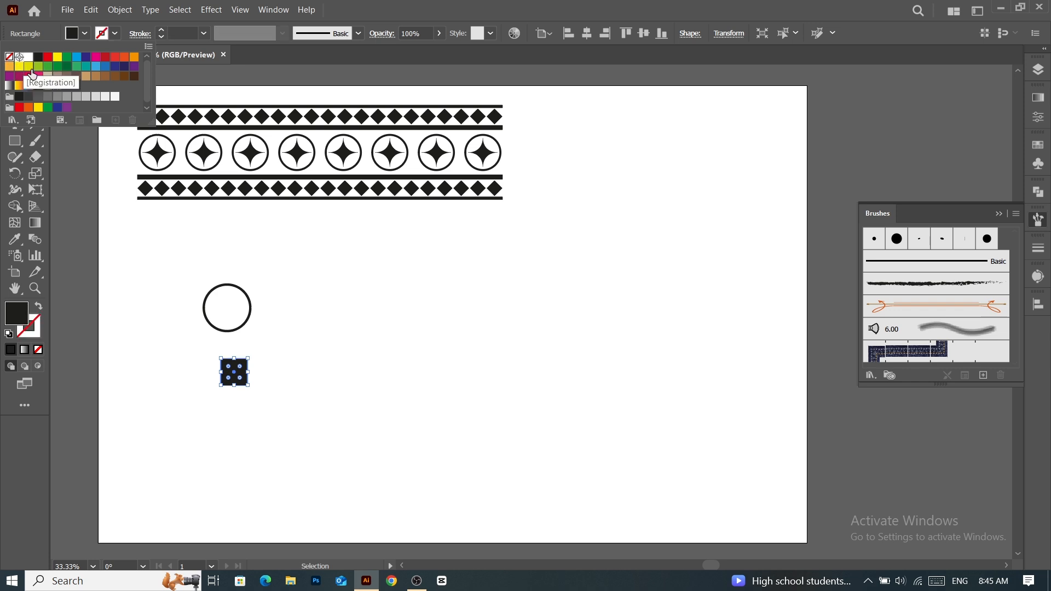
Move the black square to the circle's centre, rotate it into an upright diamond and align it with the circle.
left_click_drag(234, 375, 229, 313)
scroll(228, 314, "up", 3, "alt")
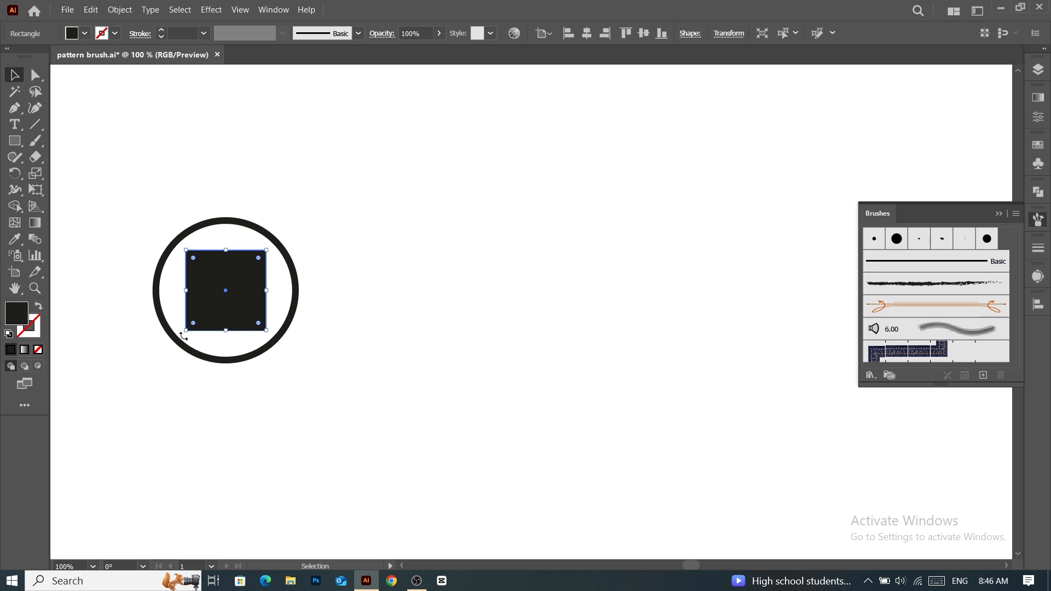
left_click_drag(183, 337, 172, 305)
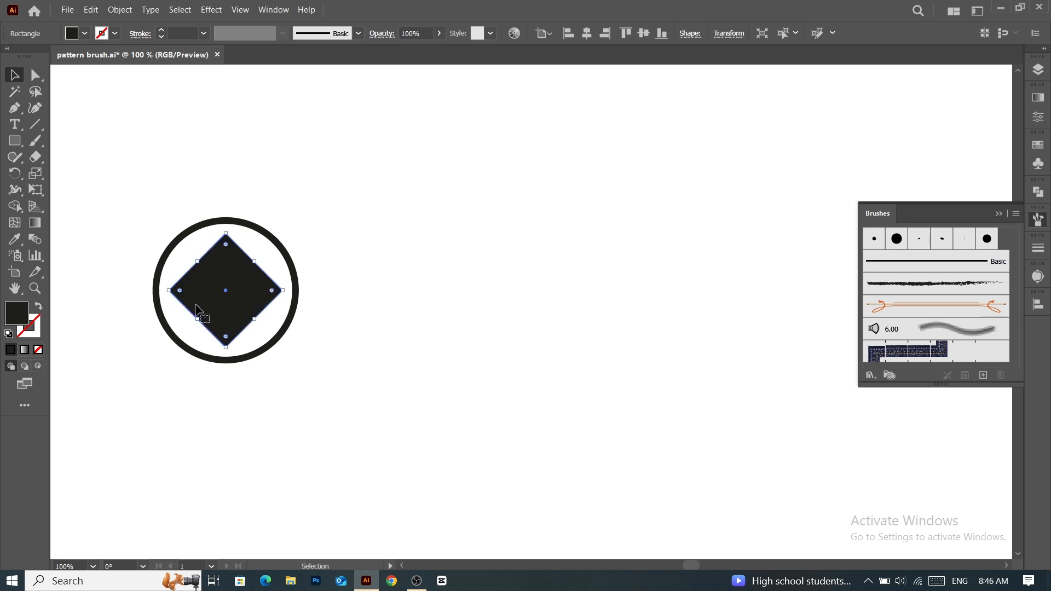
left_click_drag(330, 204, 170, 366)
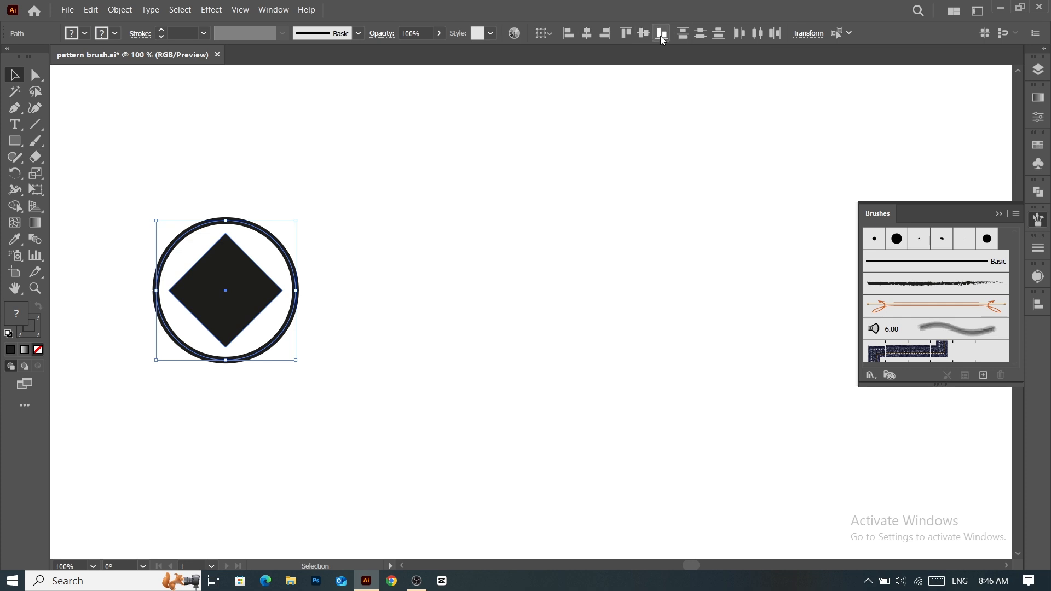
left_click(390, 334)
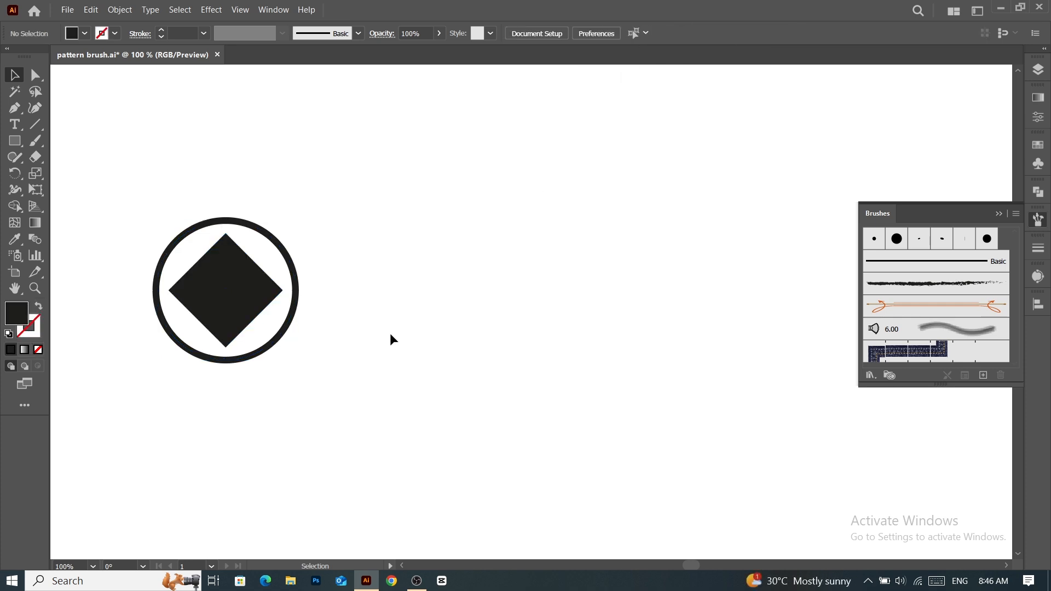
Apply a Pucker & Bloat effect of -36% to the diamond to turn it into a four-pointed star.
left_click(251, 301)
scroll(251, 304, "down", 2)
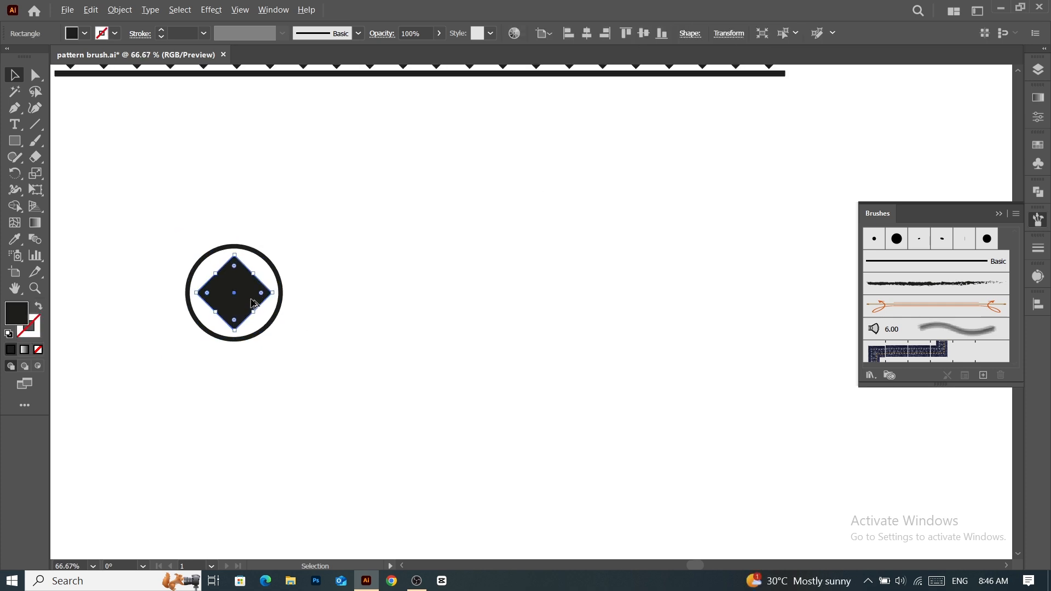
scroll(249, 301, "up", 1)
scroll(249, 301, "up", 2)
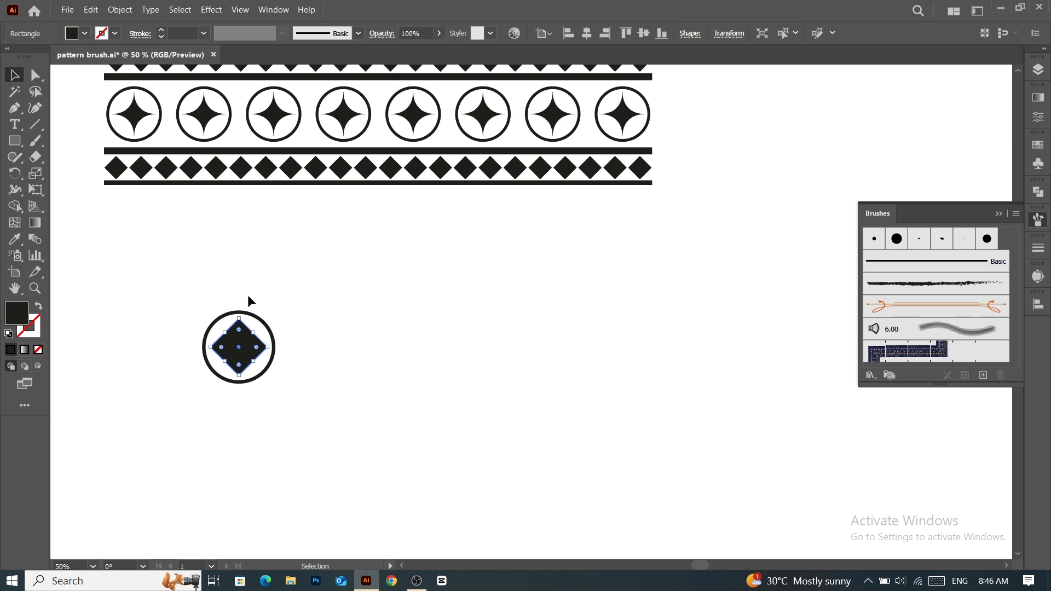
left_click(212, 11)
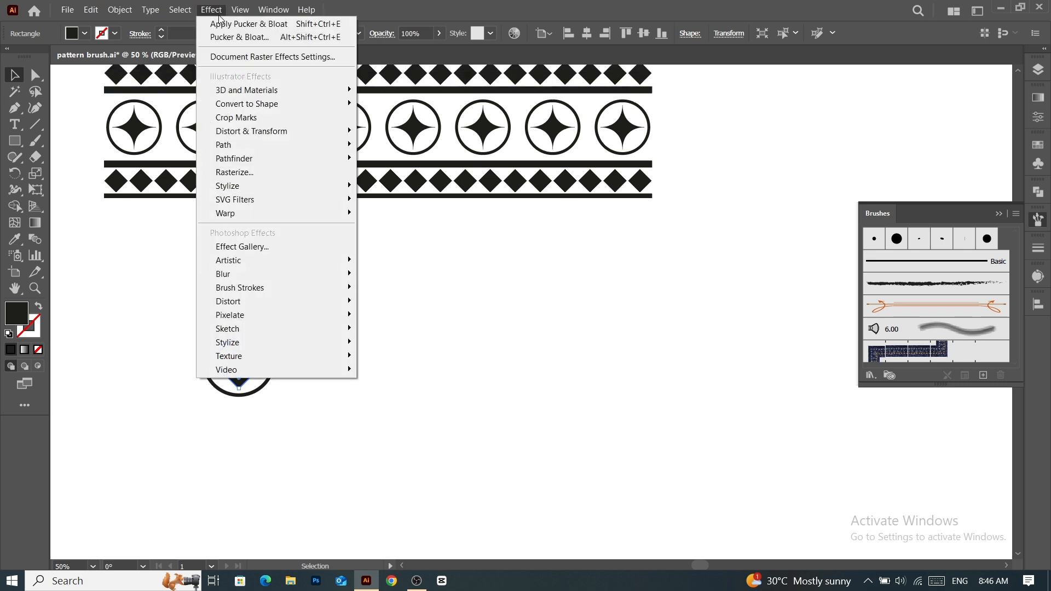
mouse_move(278, 134)
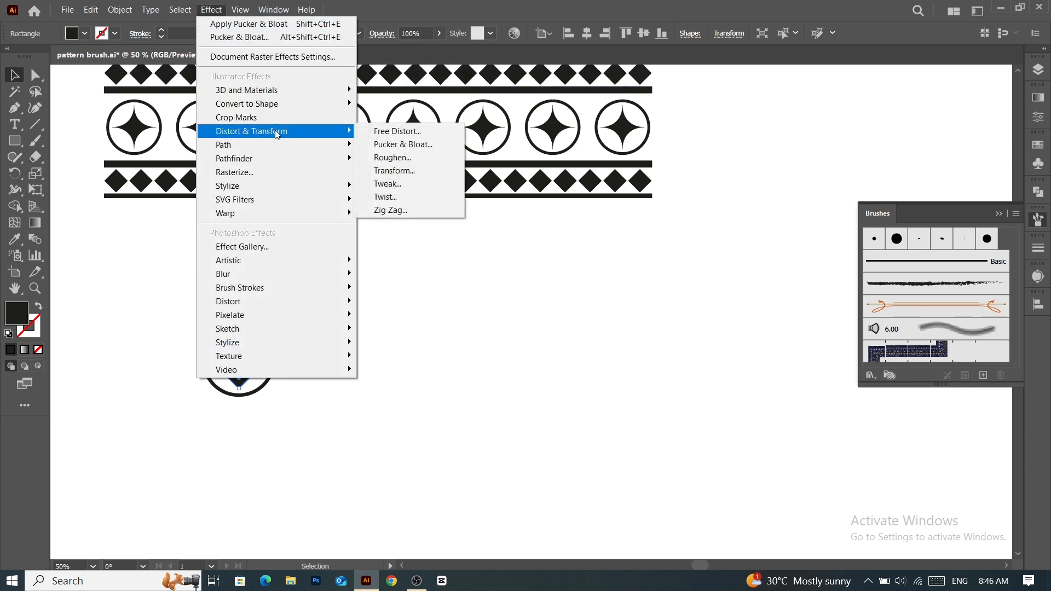
left_click(418, 144)
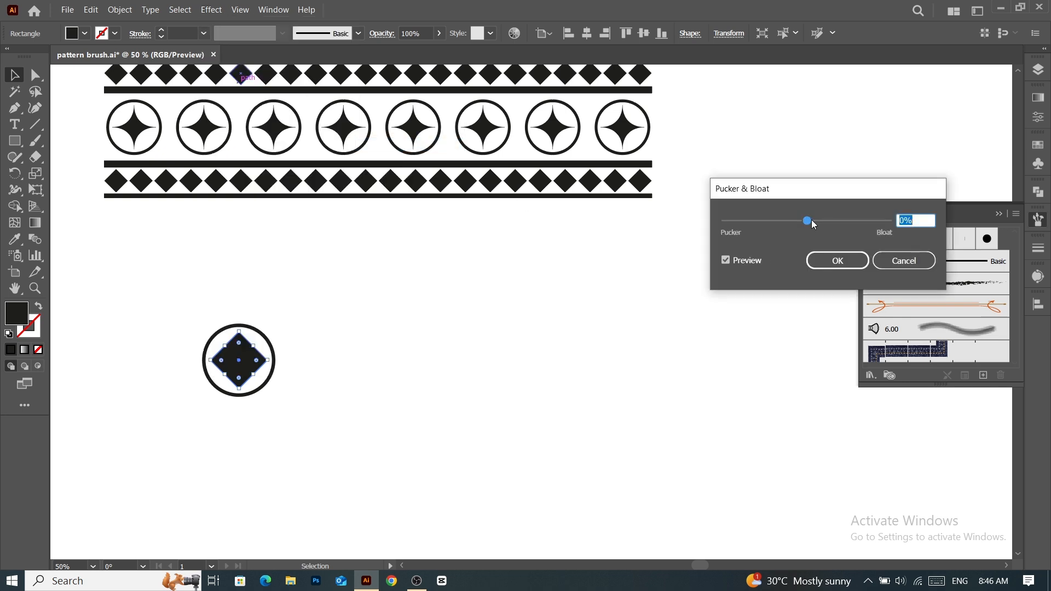
left_click_drag(808, 220, 790, 221)
key("Down")
key("Down")
key("Down")
key("Down")
key("Down")
key("Down")
key("Down")
key("Down")
key("Down")
key("Down")
key("Down")
key("Down")
key("Down")
key("Down")
key("Down")
key("Down")
key("Down")
key("Up")
key("Up")
key("Up")
key("Up")
key("Up")
key("Up")
key("Up")
key("Up")
key("Up")
key("Up")
key("Up")
key("Up")
key("Up")
key("Up")
key("Up")
key("Up")
key("Up")
key("Down")
key("Down")
key("Down")
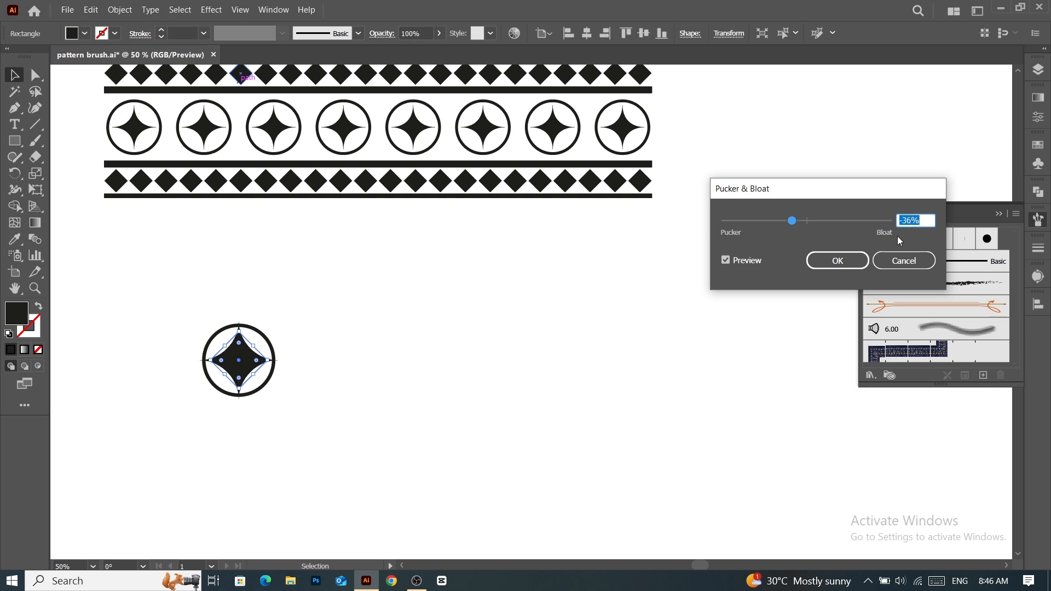
left_click(851, 257)
left_click(297, 384)
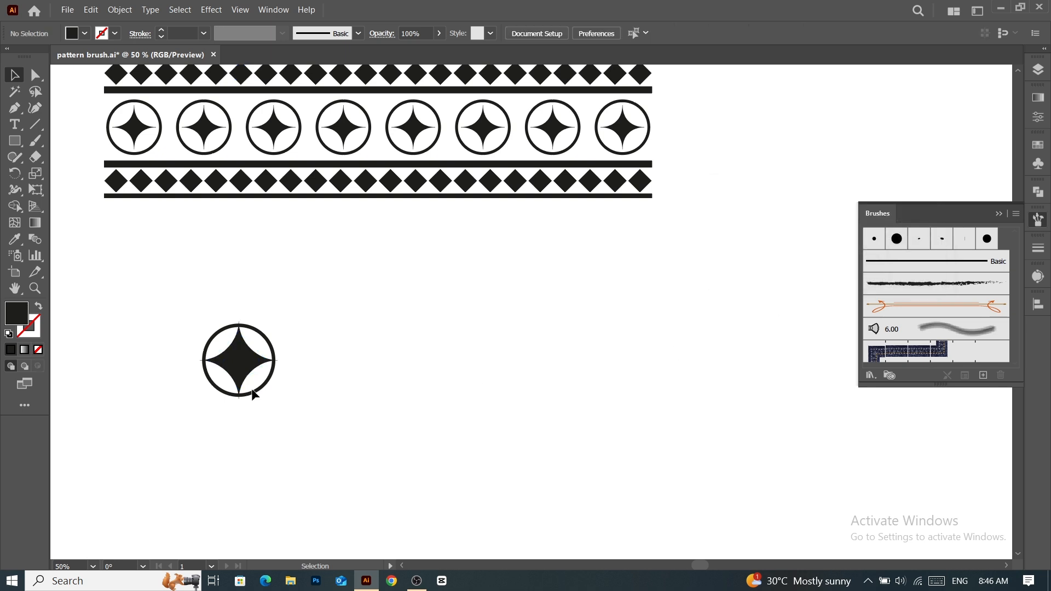
Scale the four-pointed star down slightly so its tips fit inside the circle.
left_click(231, 375)
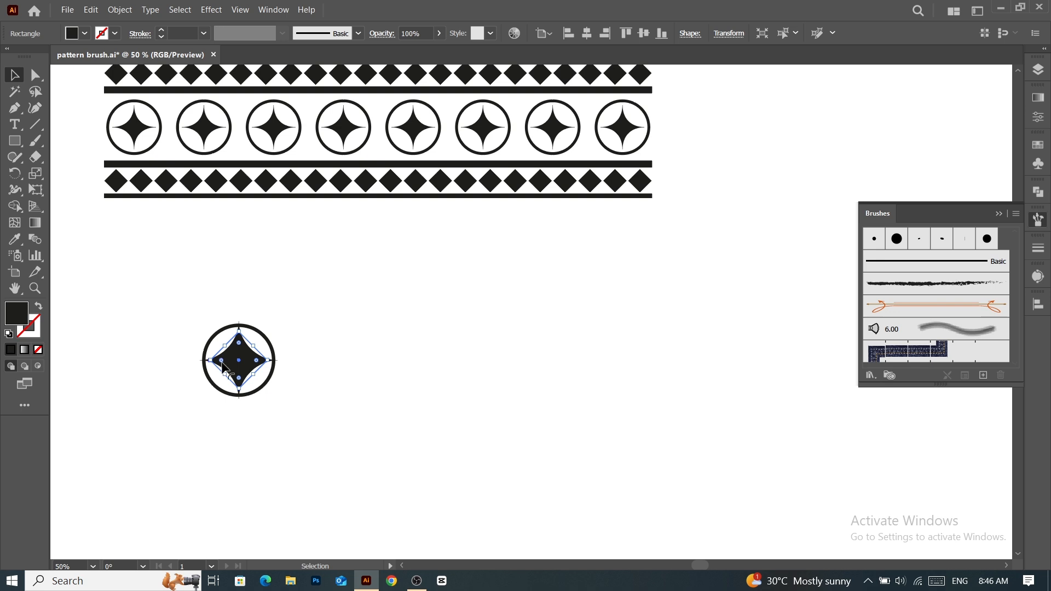
scroll(222, 362, "up", 3)
left_click_drag(270, 270, 274, 283)
left_click(413, 259)
scroll(412, 261, "down", 3)
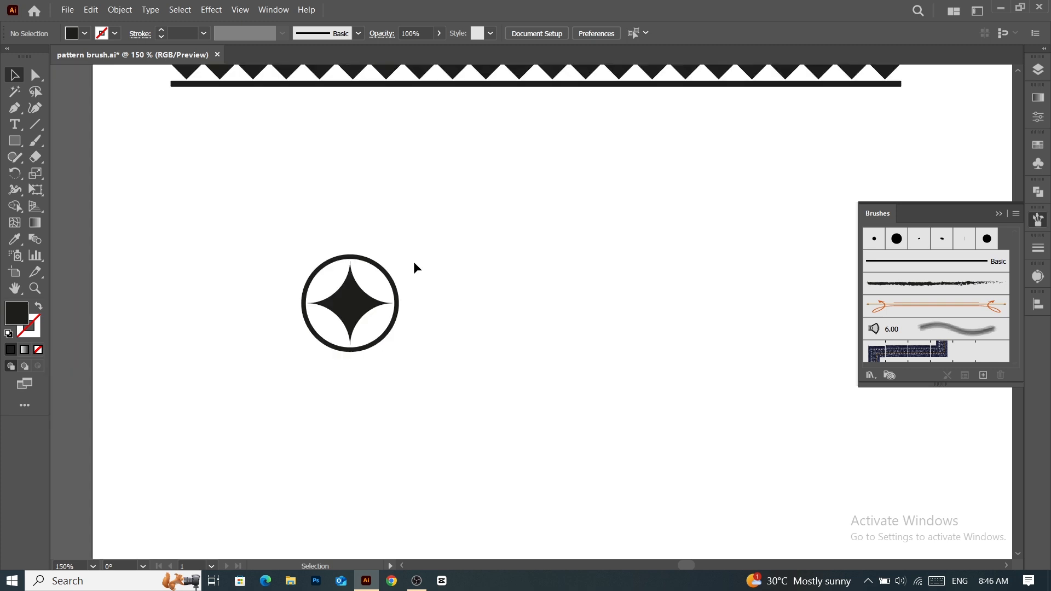
scroll(413, 262, "down", 1)
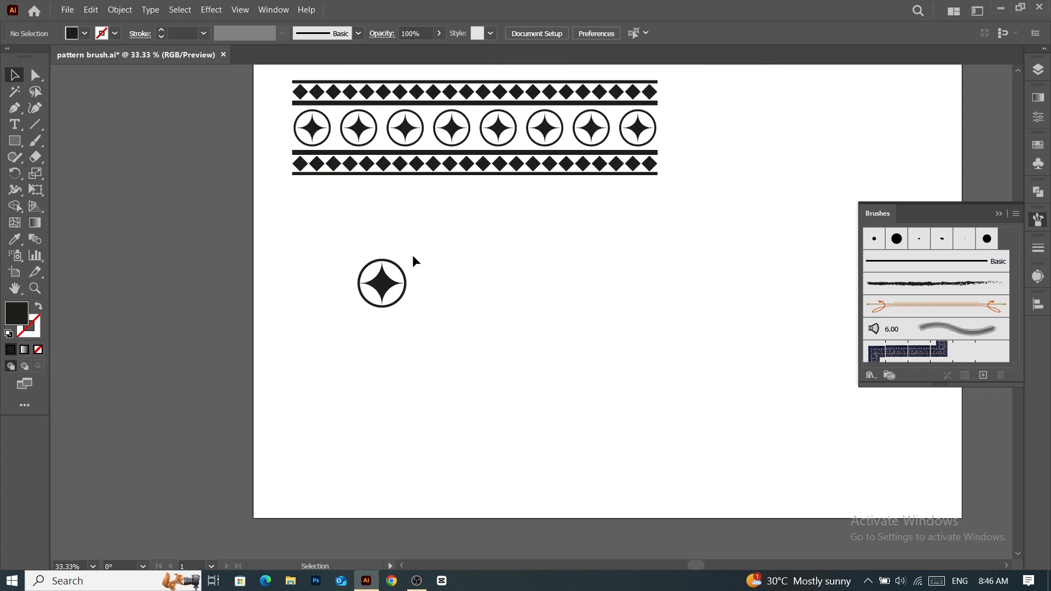
Group the four-pointed star with its surrounding circle.
left_click_drag(346, 251, 434, 310)
right_click(385, 286)
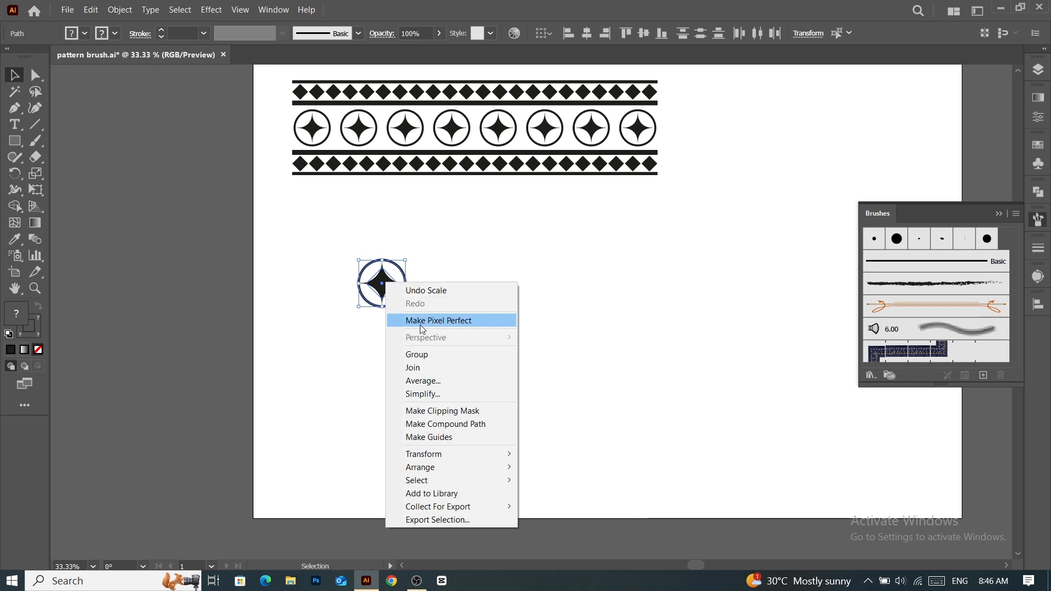
left_click(425, 355)
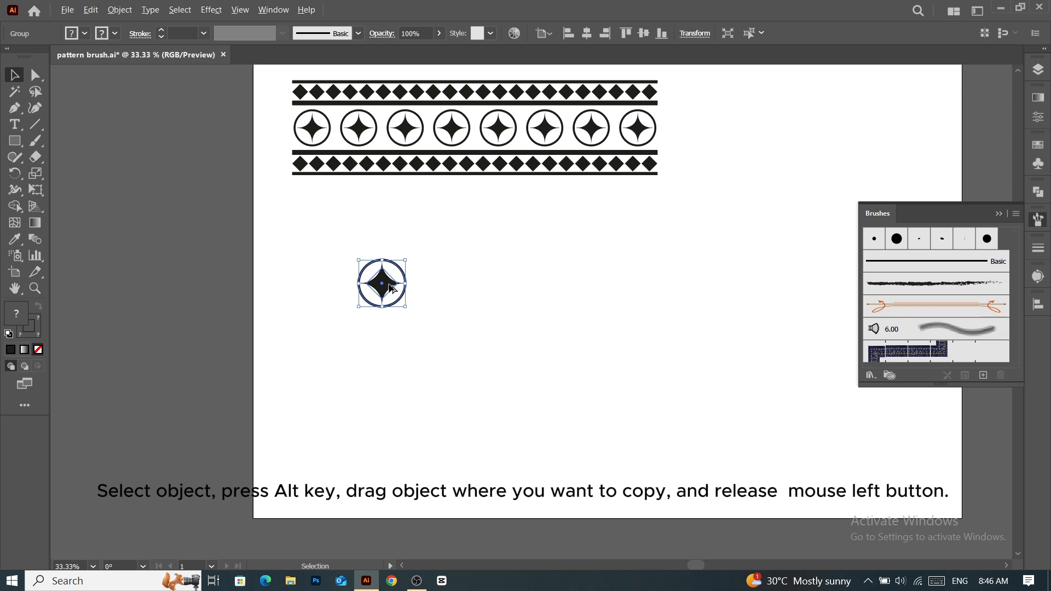
Duplicate the star-and-circle group horizontally and repeat the copy to form an evenly spaced row of eight motifs.
left_click_drag(391, 289, 446, 286)
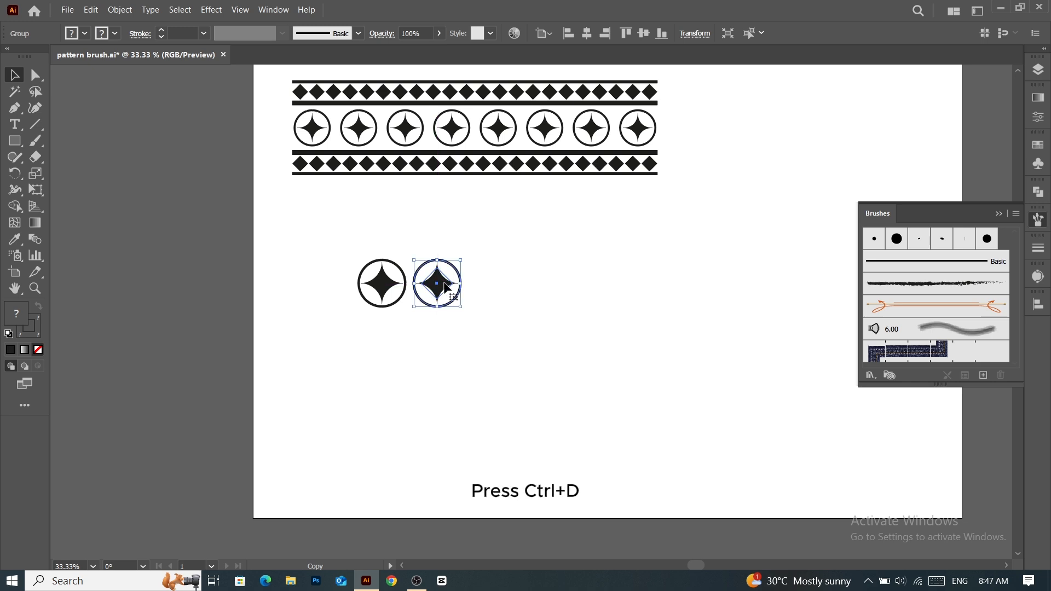
key("ctrl+d")
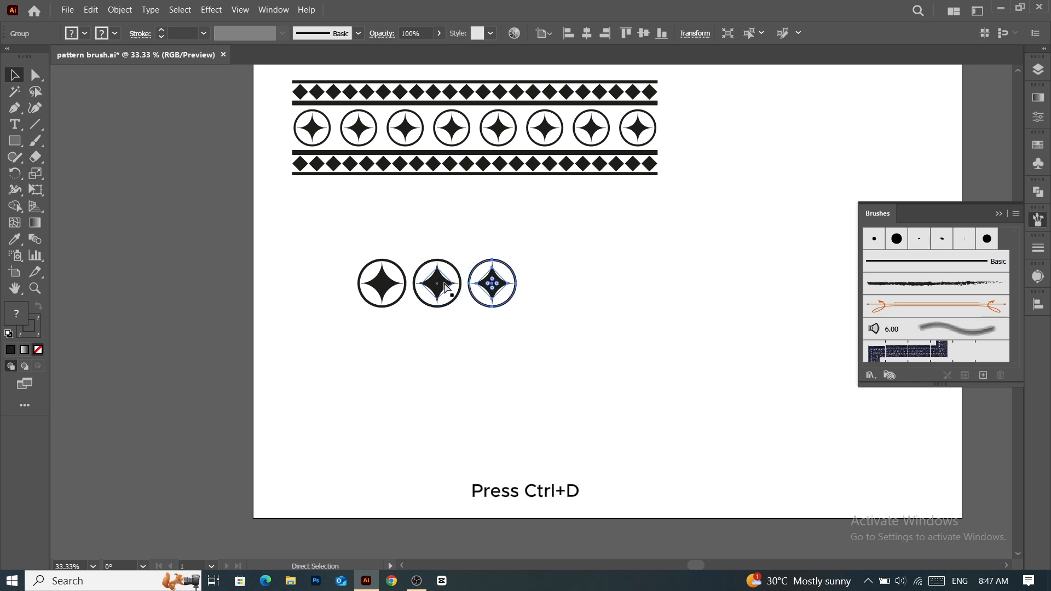
key("ctrl+d")
key("ctrl+d")
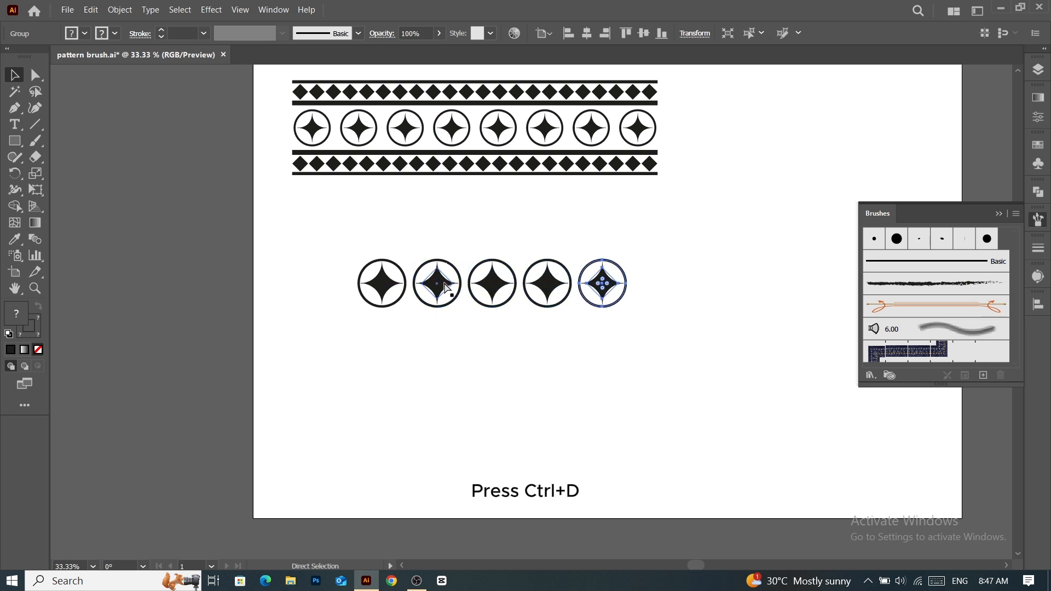
key("ctrl+d")
key("ctrl+d")
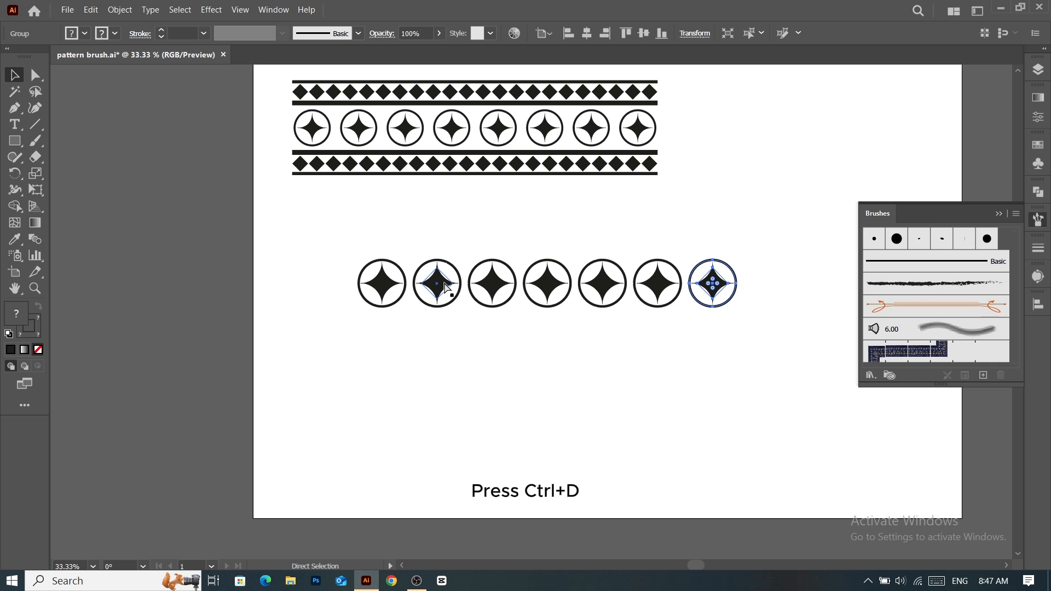
key("ctrl+d")
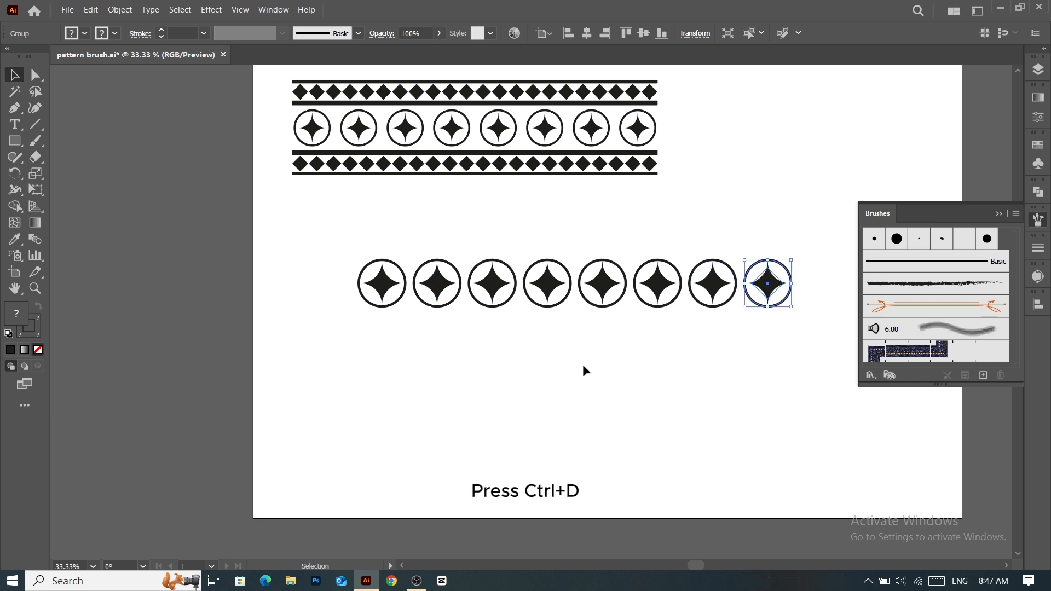
left_click(599, 382)
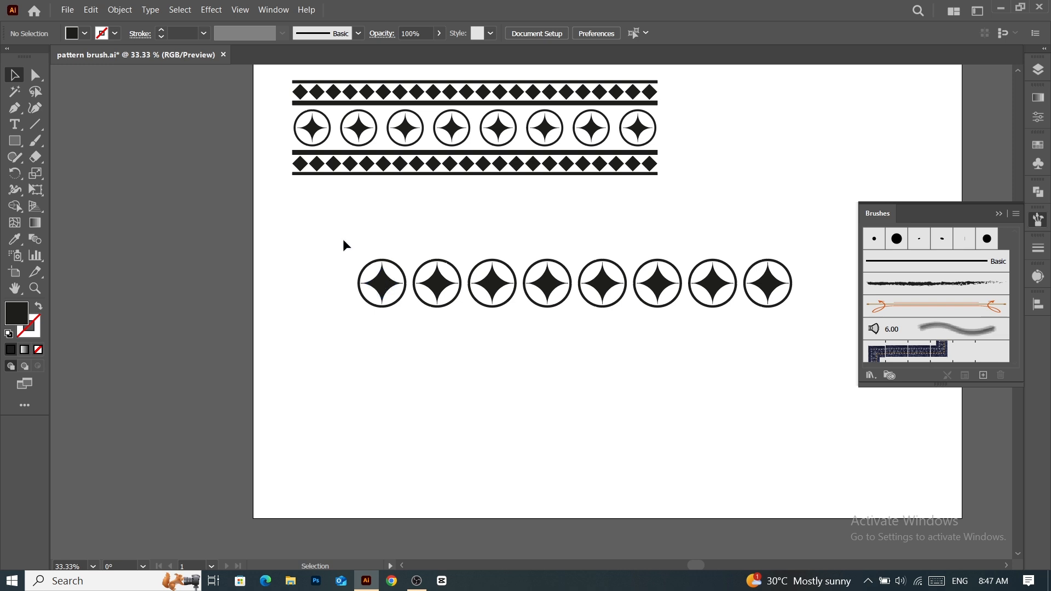
Group the eight star-and-circle motifs into one row object and collapse the Brushes panel.
left_click_drag(343, 239, 799, 311)
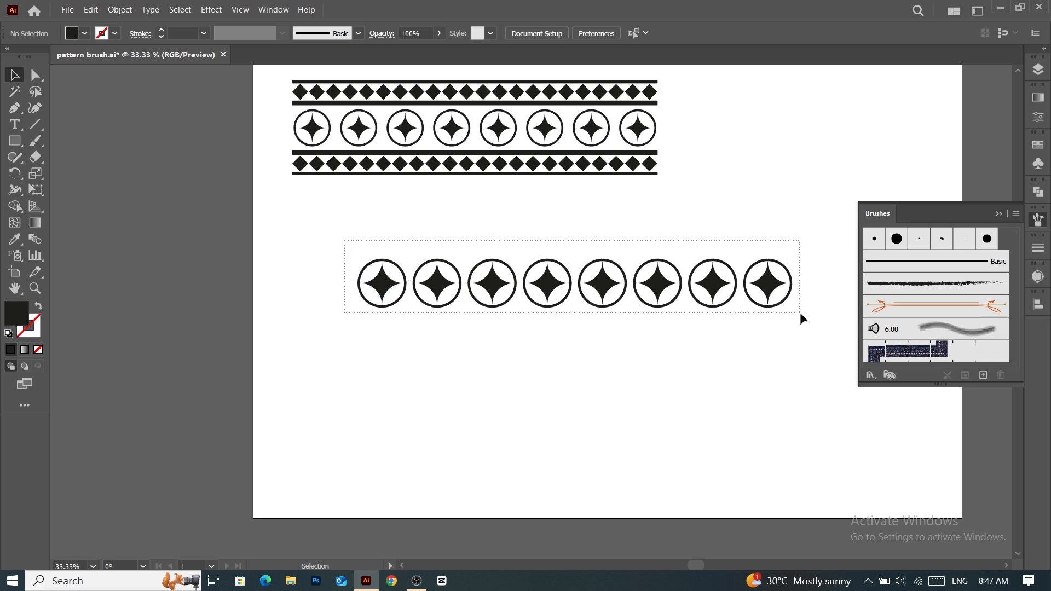
right_click(609, 291)
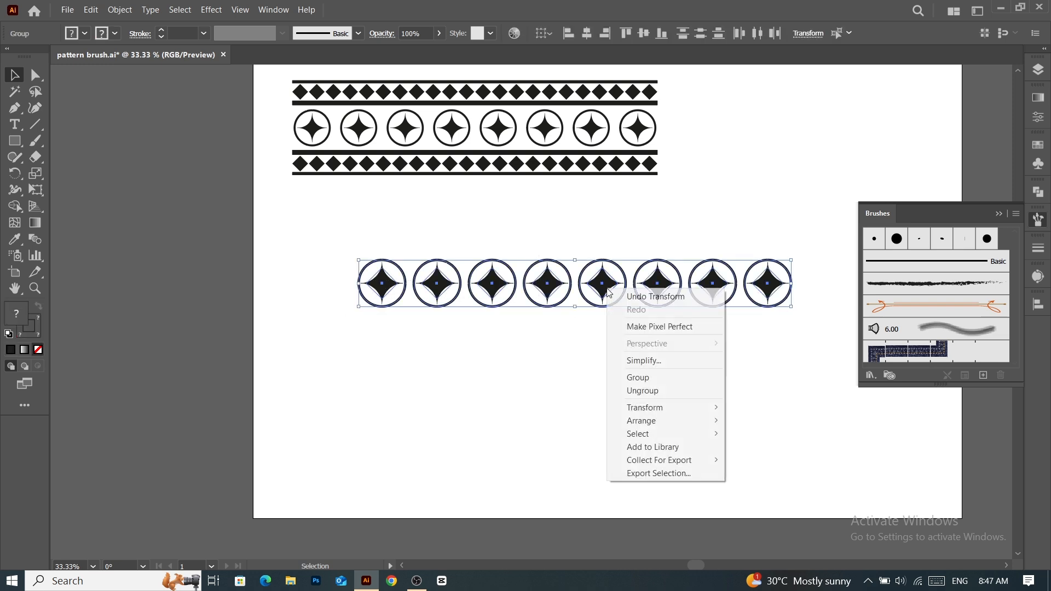
left_click(658, 378)
left_click(621, 377)
scroll(616, 370, "up", 1)
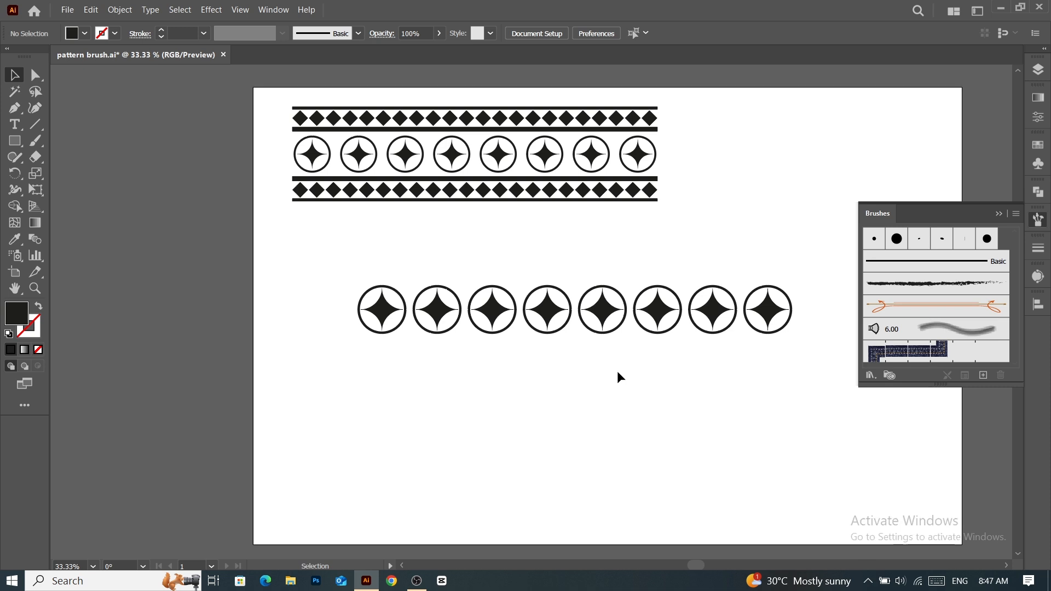
left_click(999, 213)
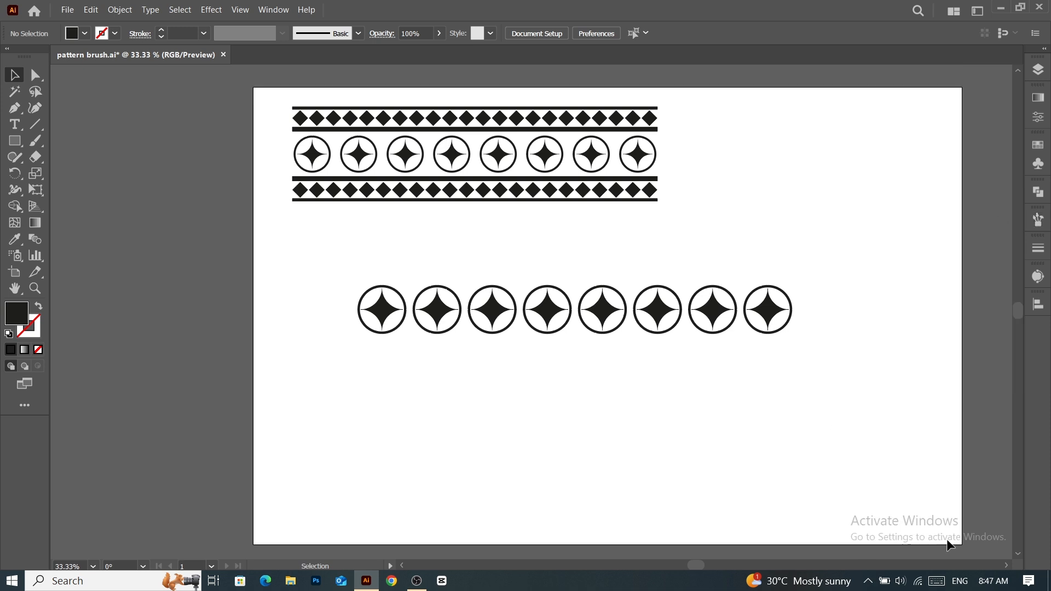
Draw a vertical line just outside the left end of the motif row and set its stroke weight to 6 pt.
left_click(1006, 564)
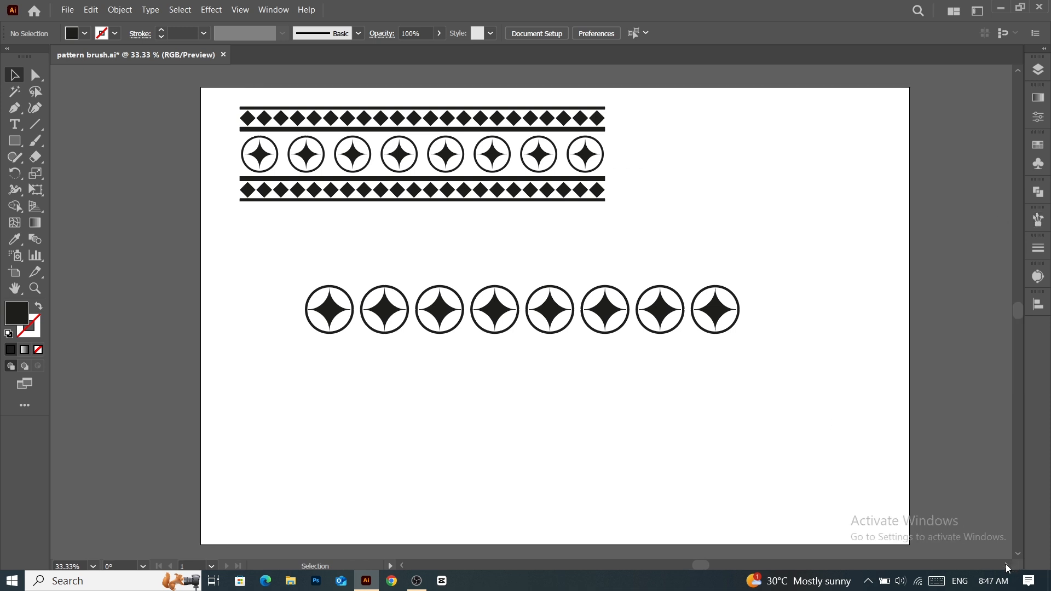
scroll(633, 364, "down", 1)
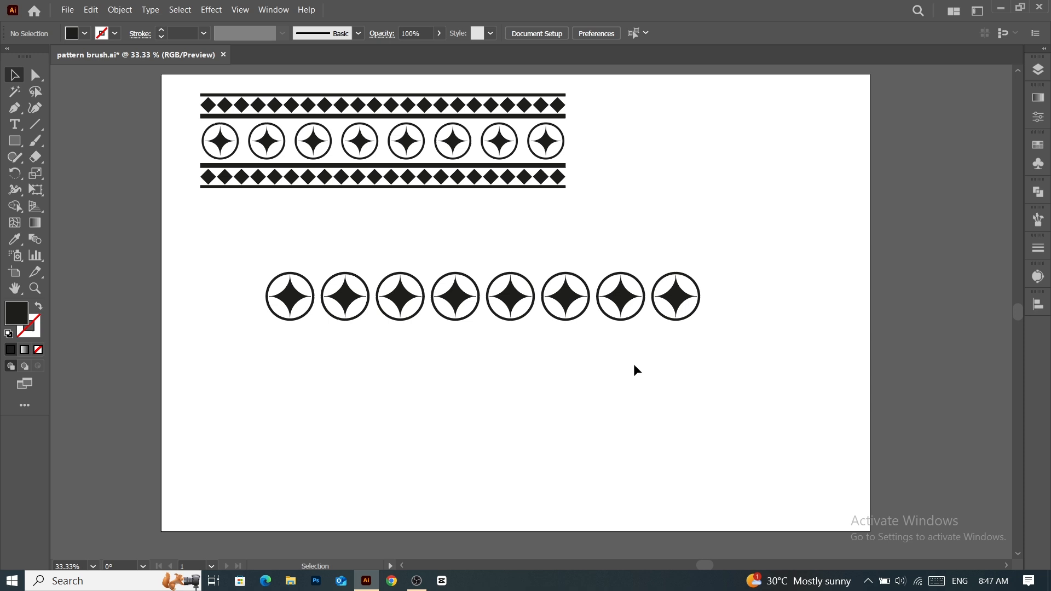
left_click(31, 126)
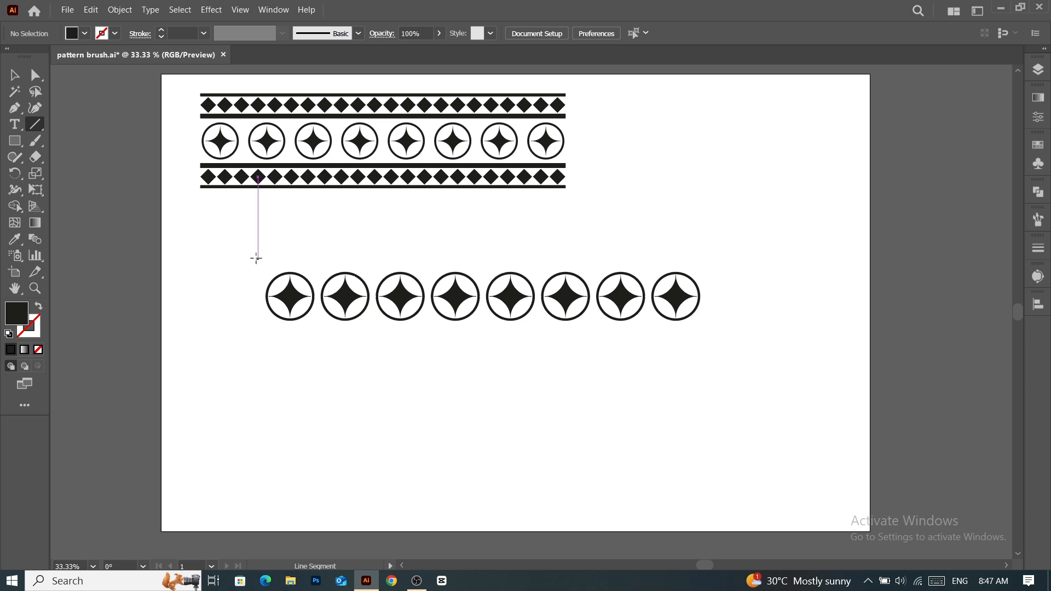
left_click_drag(262, 256, 262, 375)
key("v")
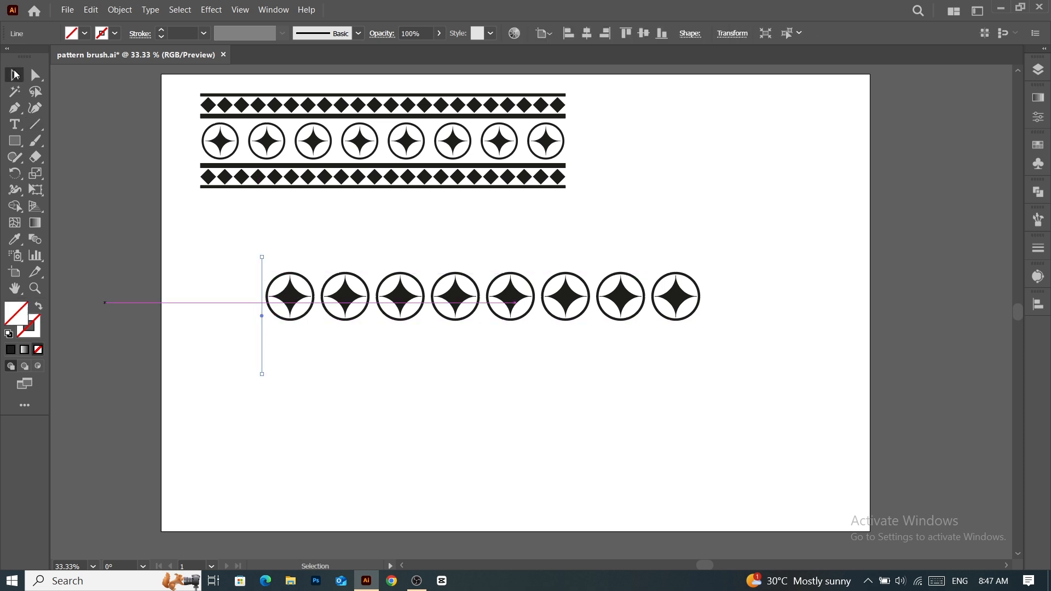
left_click(180, 34)
type("4")
key("Return")
key("Up")
key("Up")
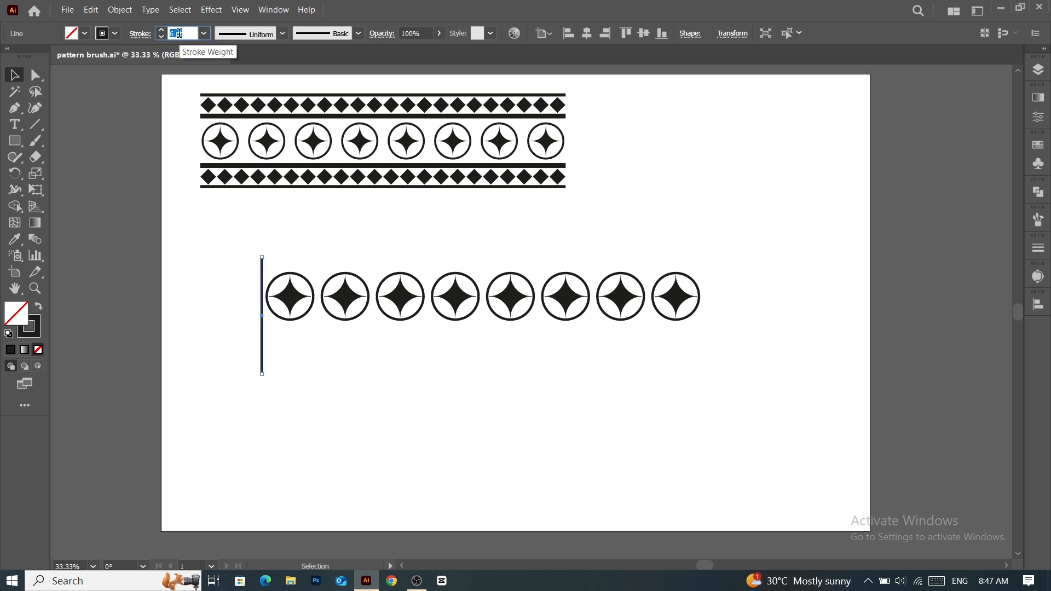
left_click(275, 349)
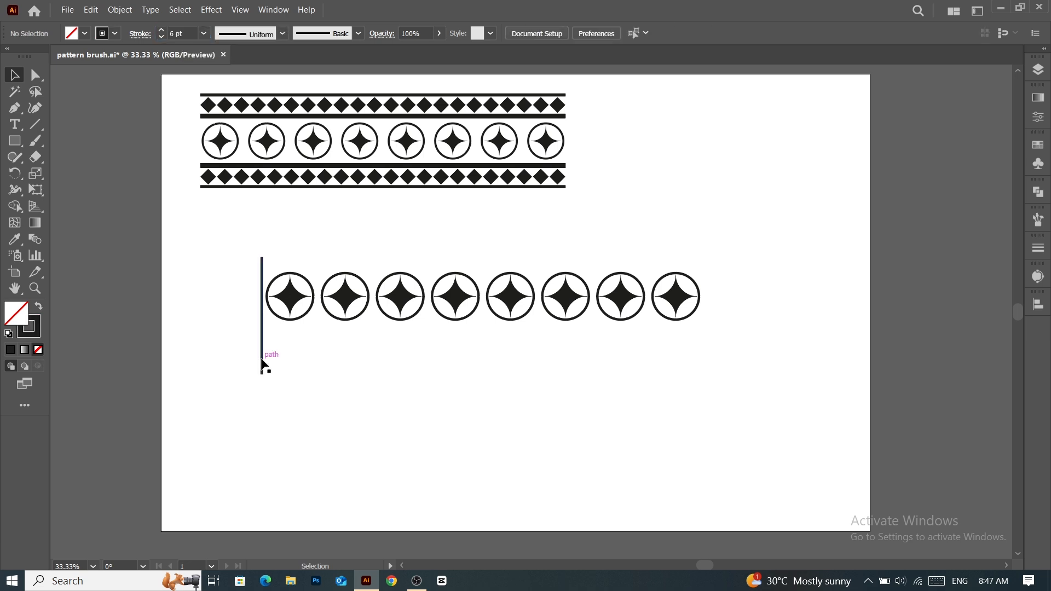
Move the vertical line straight up until it is vertically centred on the motif row.
left_click_drag(262, 359, 262, 349)
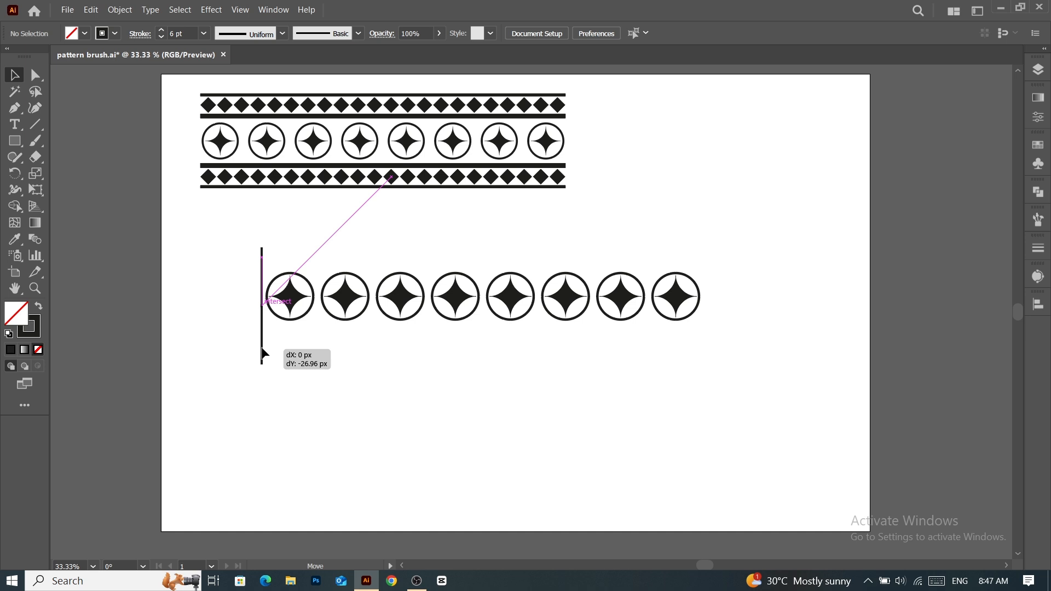
left_click_drag(262, 349, 262, 345)
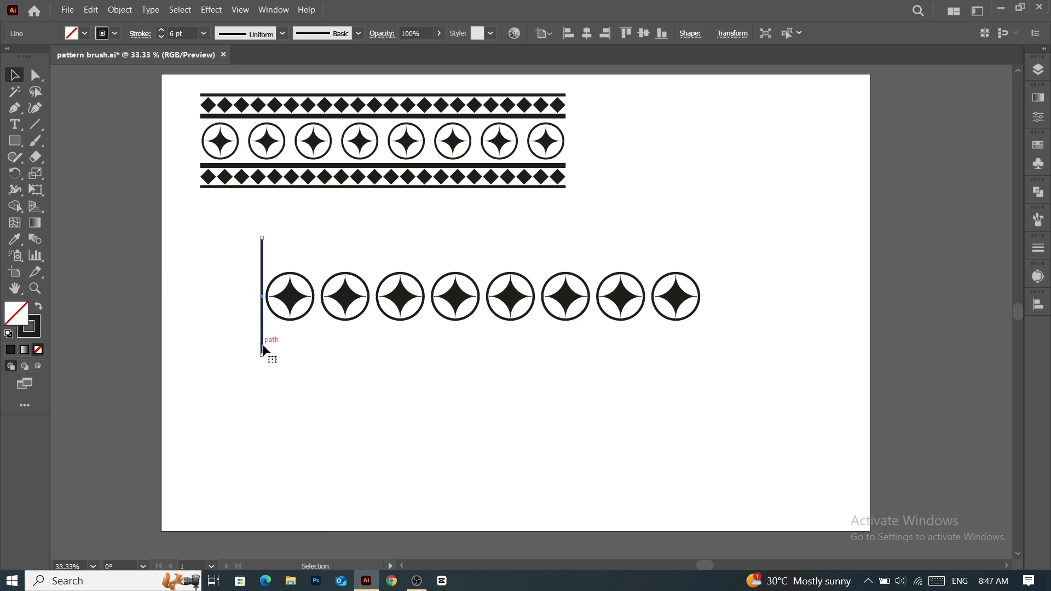
left_click(277, 385)
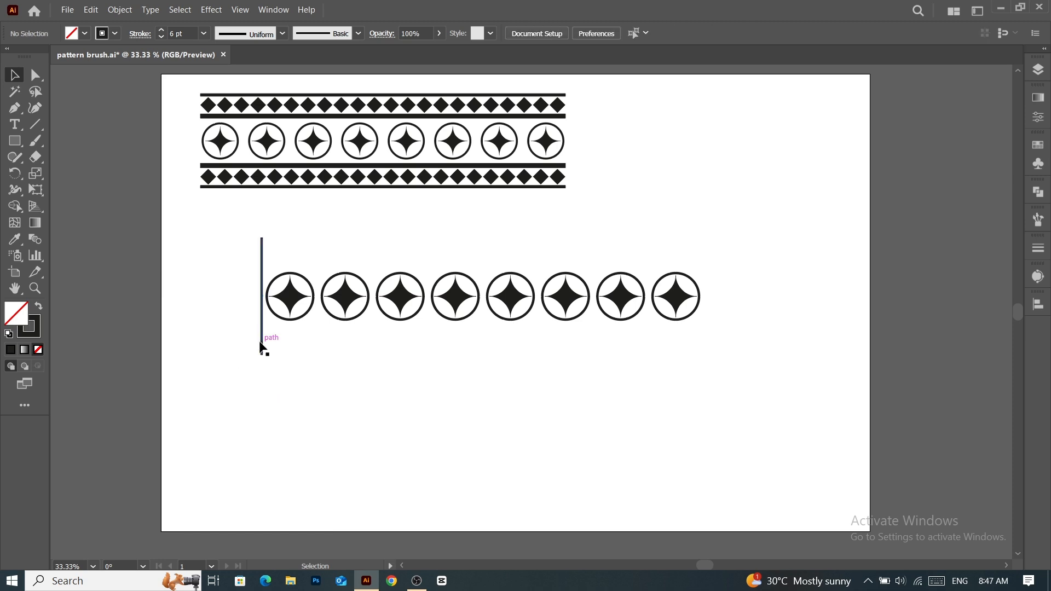
Duplicate the vertical line horizontally to the right end of the motif row and fine-tune its gap to the last circle.
left_click(261, 346)
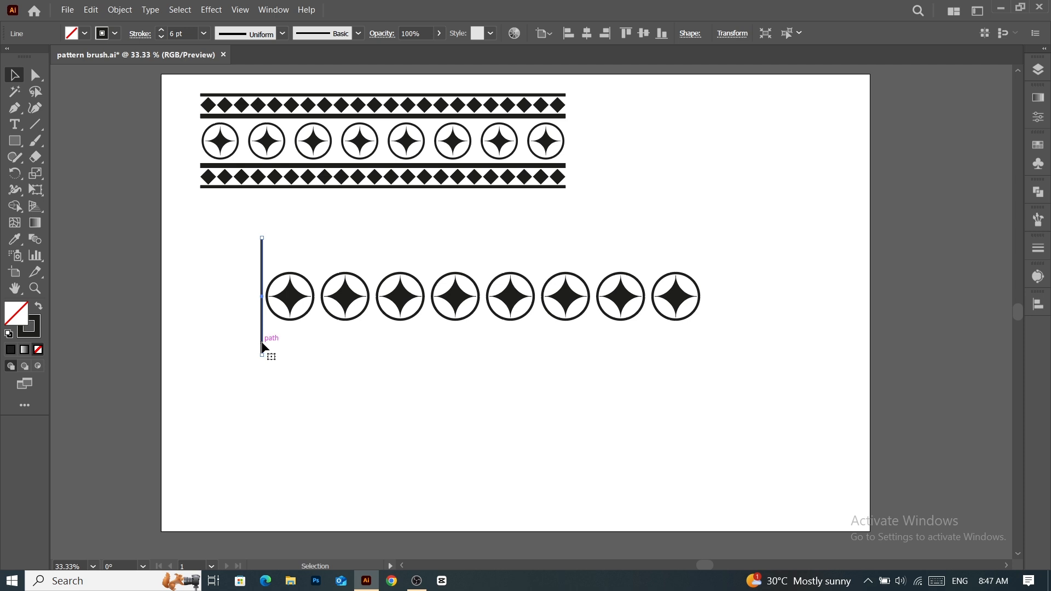
left_click_drag(264, 346, 707, 346)
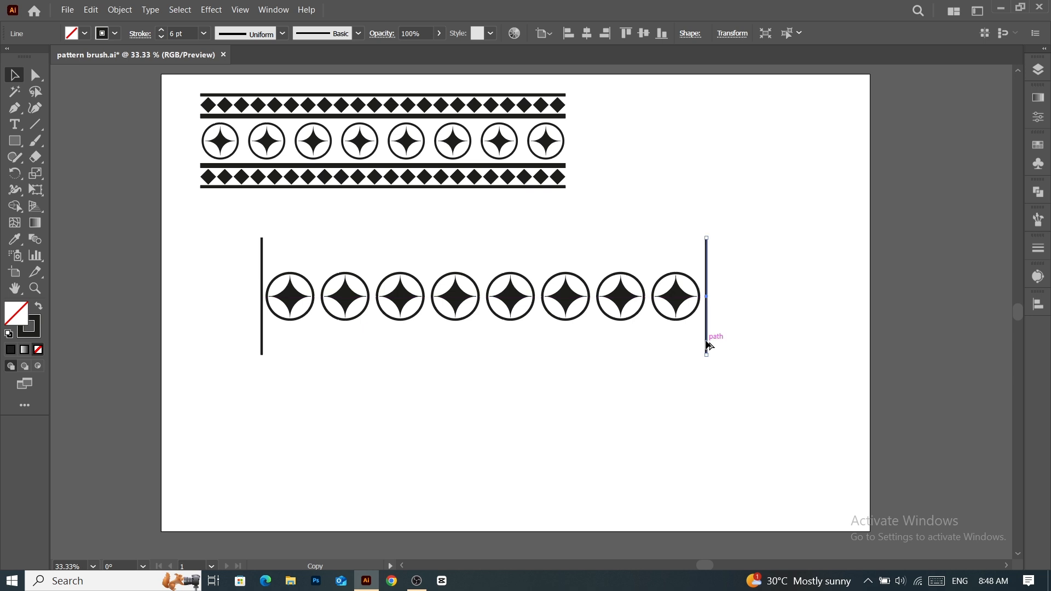
scroll(708, 309, "up", 3)
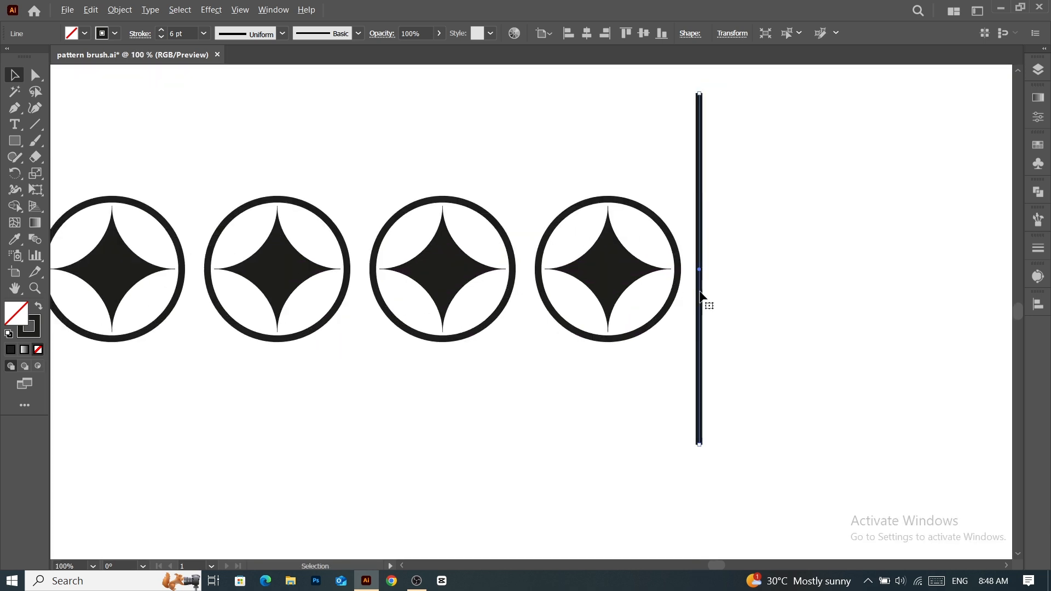
left_click_drag(700, 300, 698, 304)
scroll(698, 302, "down", 3)
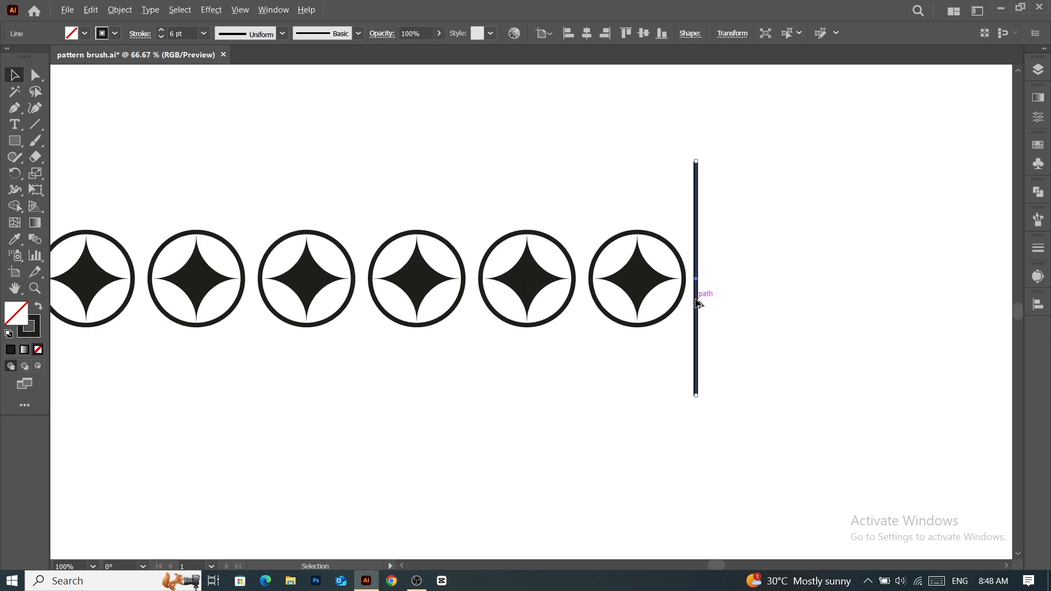
left_click(580, 376)
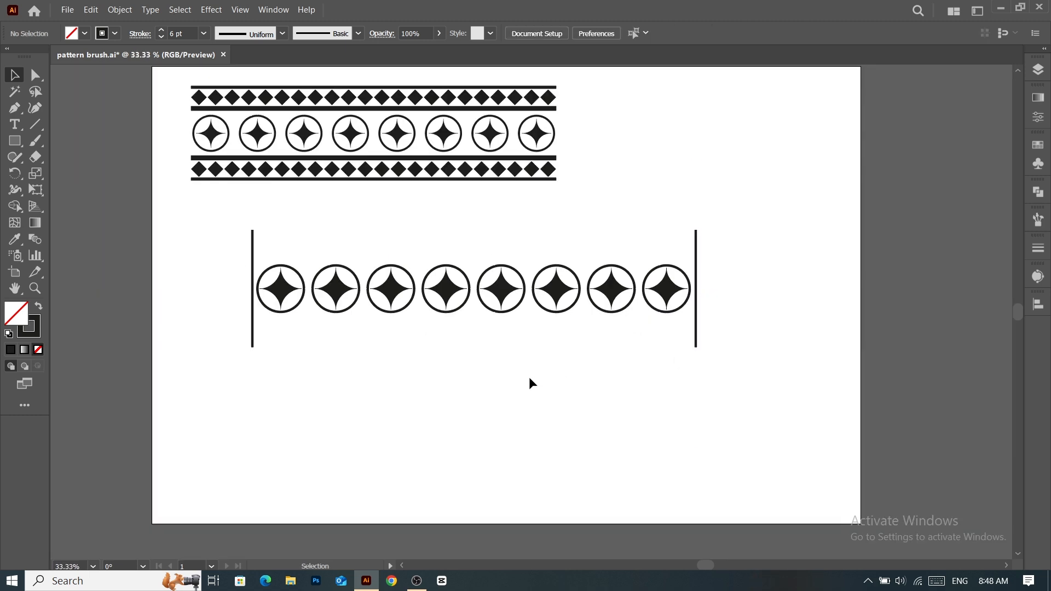
Draw a straight horizontal line just above the circles, extending slightly past both vertical lines.
scroll(354, 379, "up", 1)
left_click(36, 128)
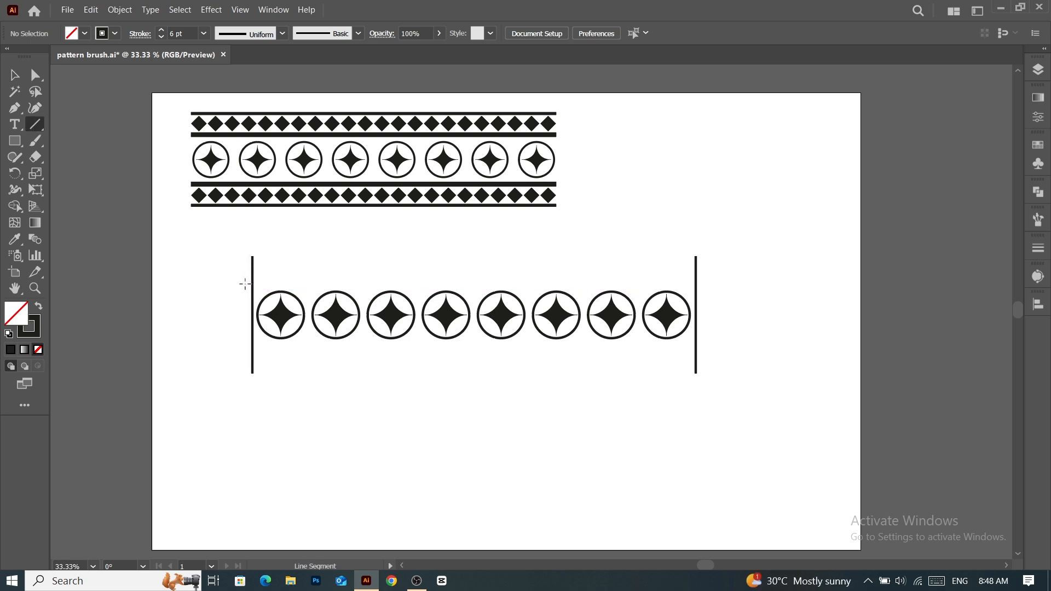
left_click_drag(245, 284, 706, 276)
left_click(15, 75)
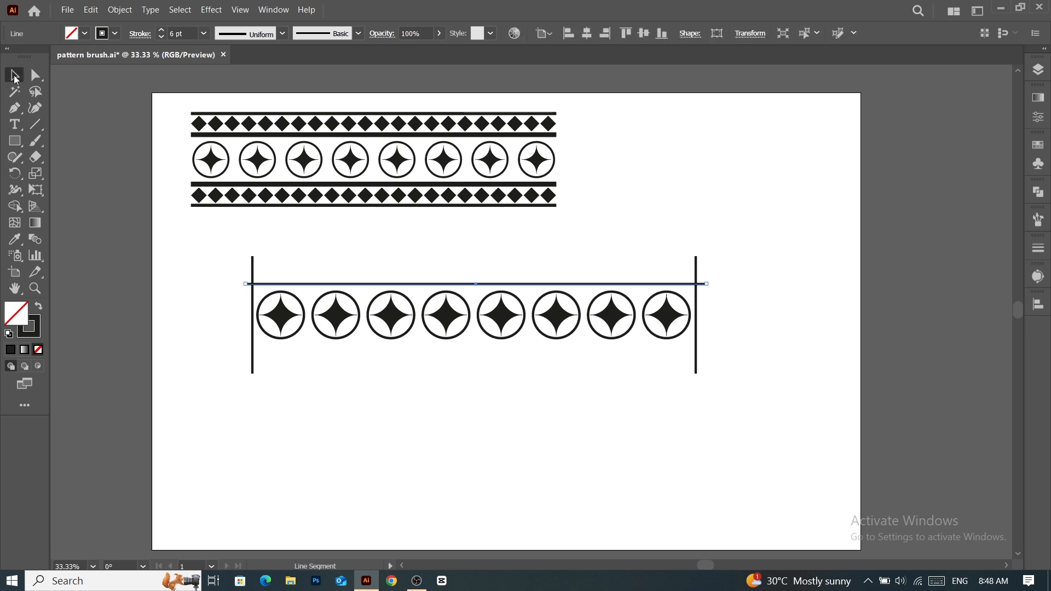
left_click(277, 407)
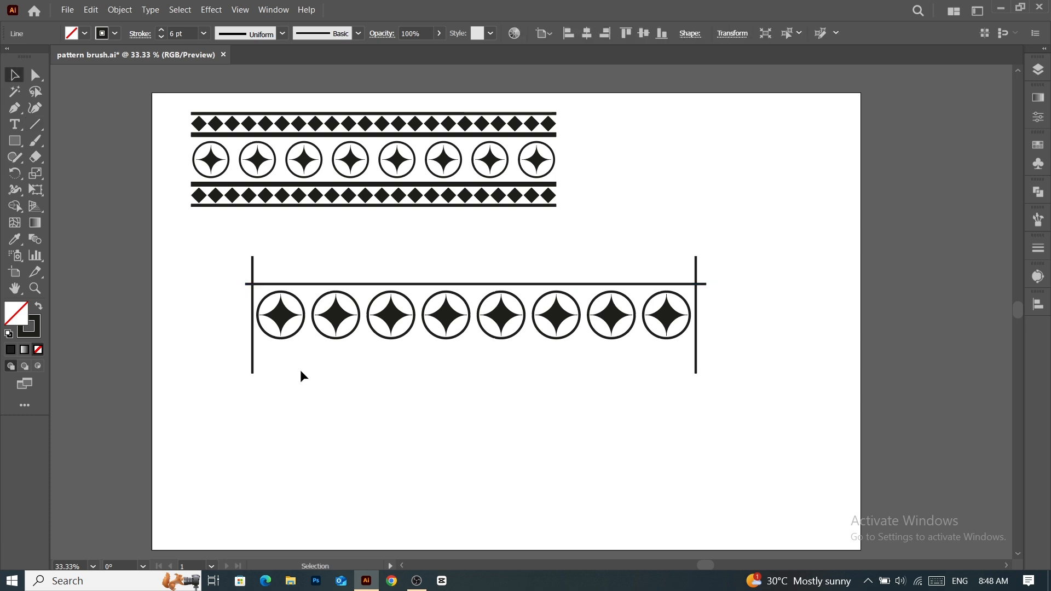
Set the horizontal line's stroke weight to 14 pt.
left_click(309, 284)
scroll(310, 286, "up", 1)
scroll(310, 285, "up", 1)
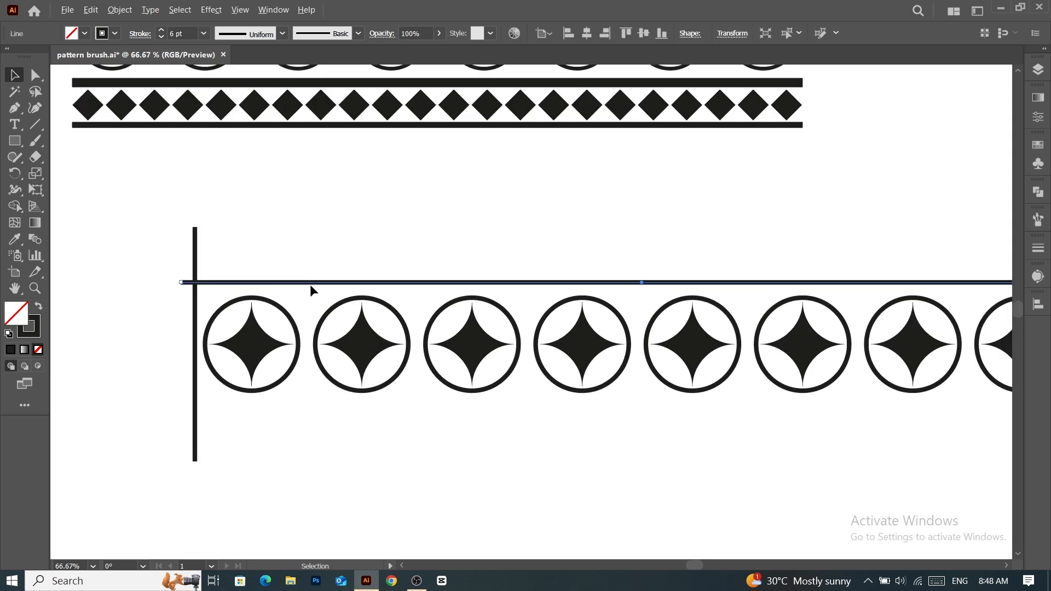
scroll(310, 285, "down", 2)
scroll(314, 289, "down", 1)
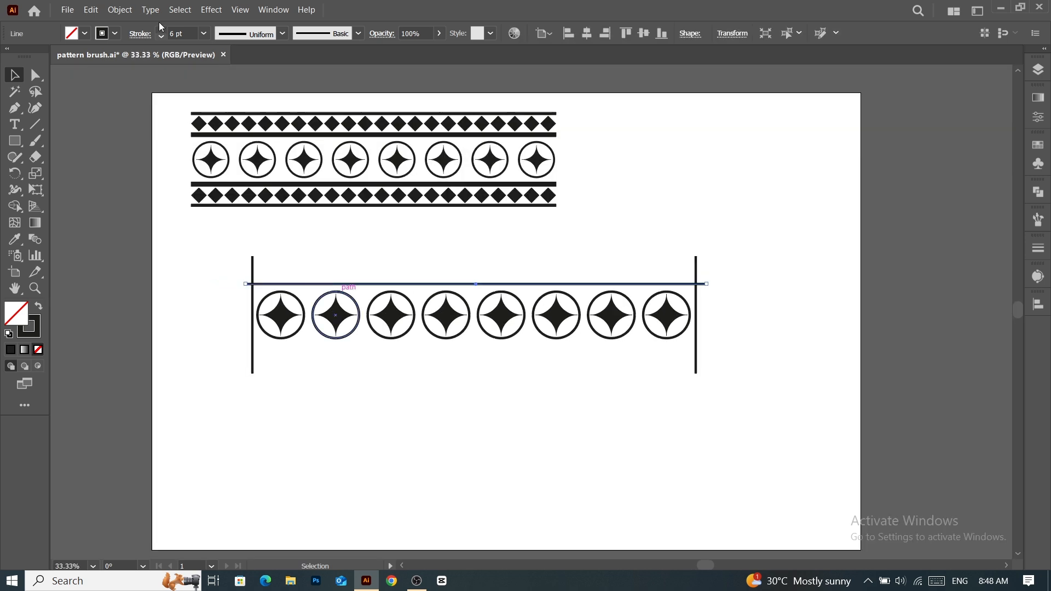
left_click(189, 33)
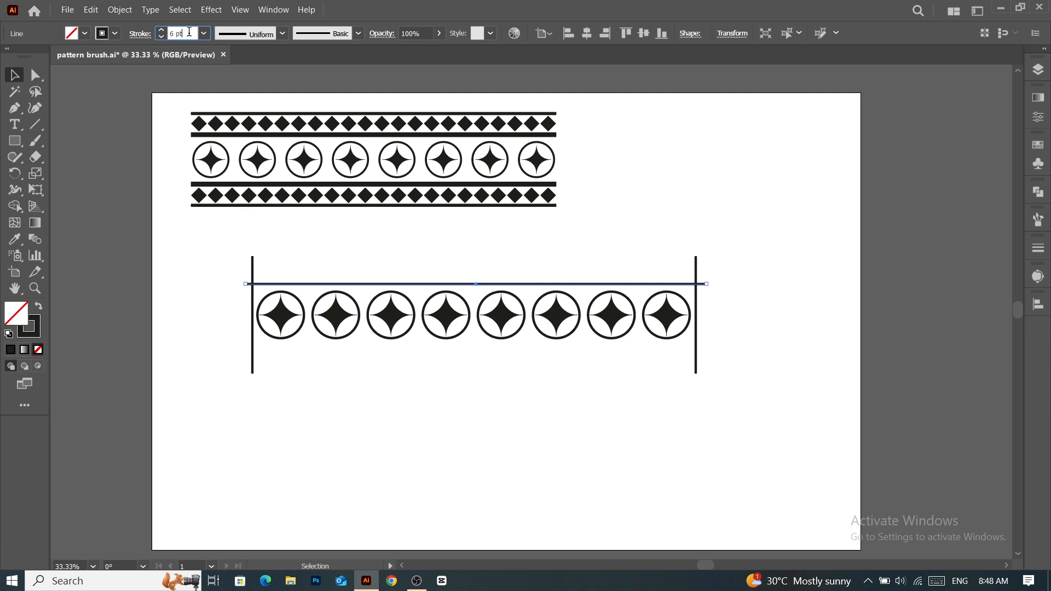
scroll(190, 33, "up", 7)
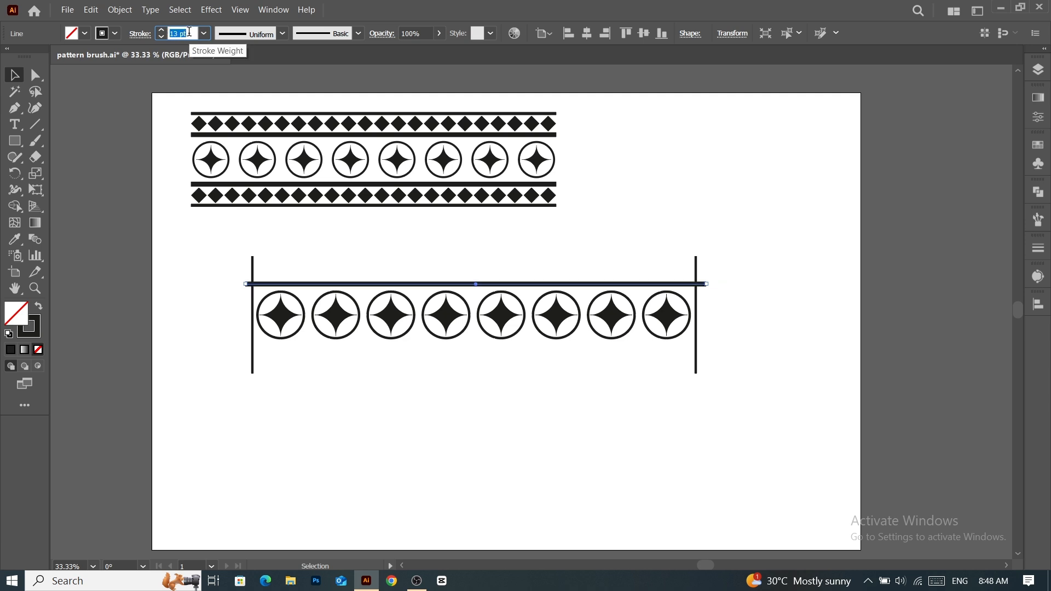
scroll(189, 32, "up", 1)
left_click(361, 411)
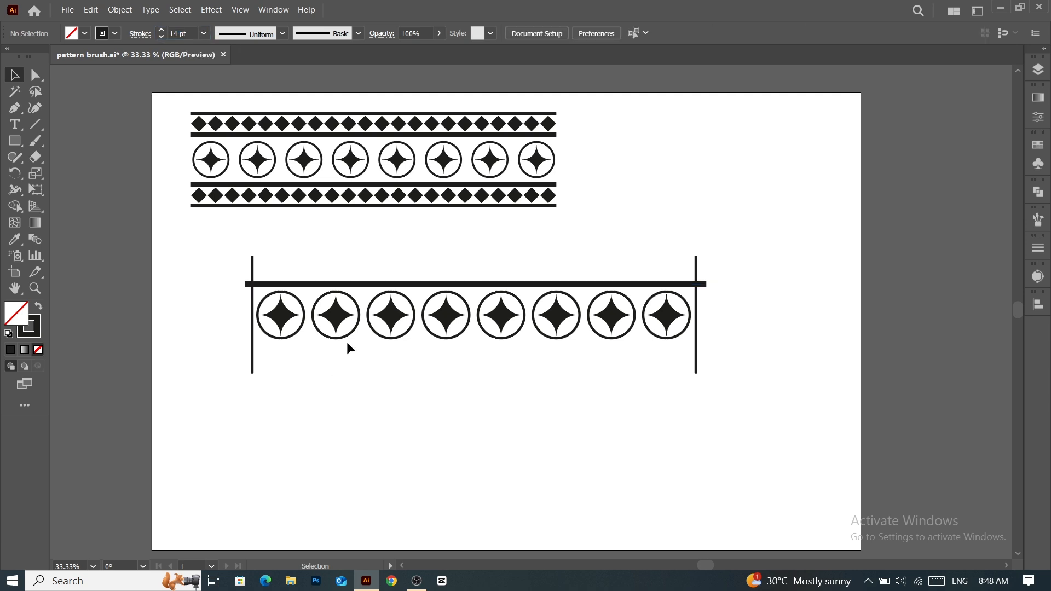
Duplicate the thick horizontal line directly above itself and set the copy's stroke weight to 10 pt.
left_click(441, 290)
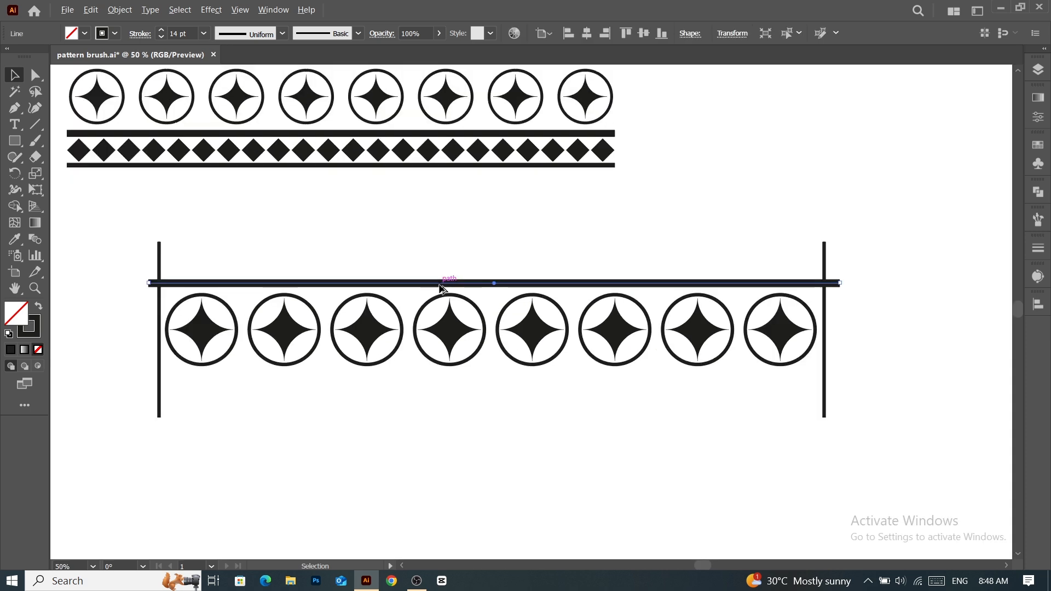
left_click_drag(440, 286, 442, 276)
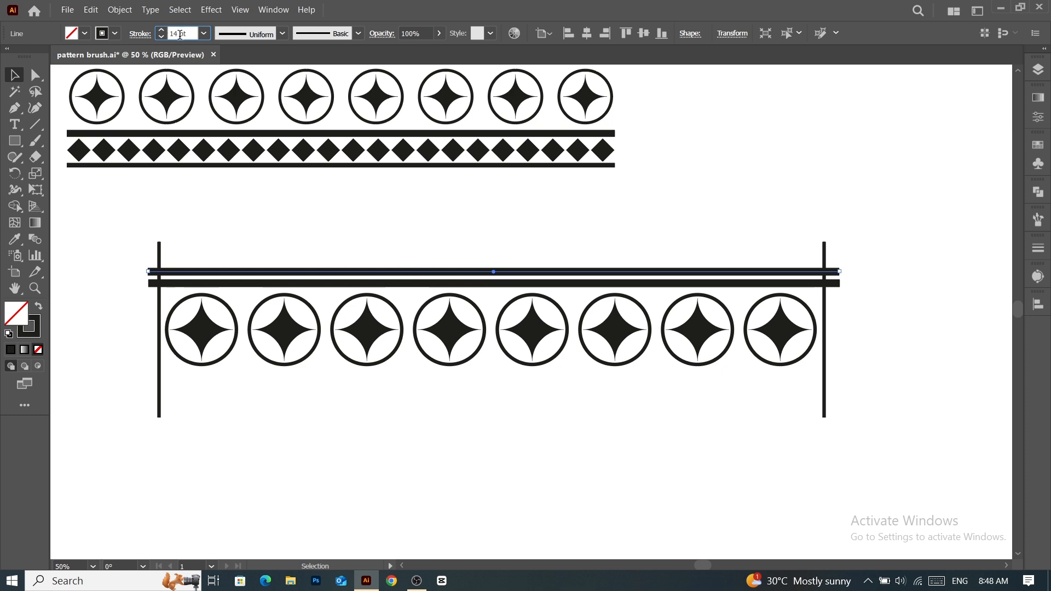
scroll(181, 32, "down", 4)
scroll(181, 32, "down", 4)
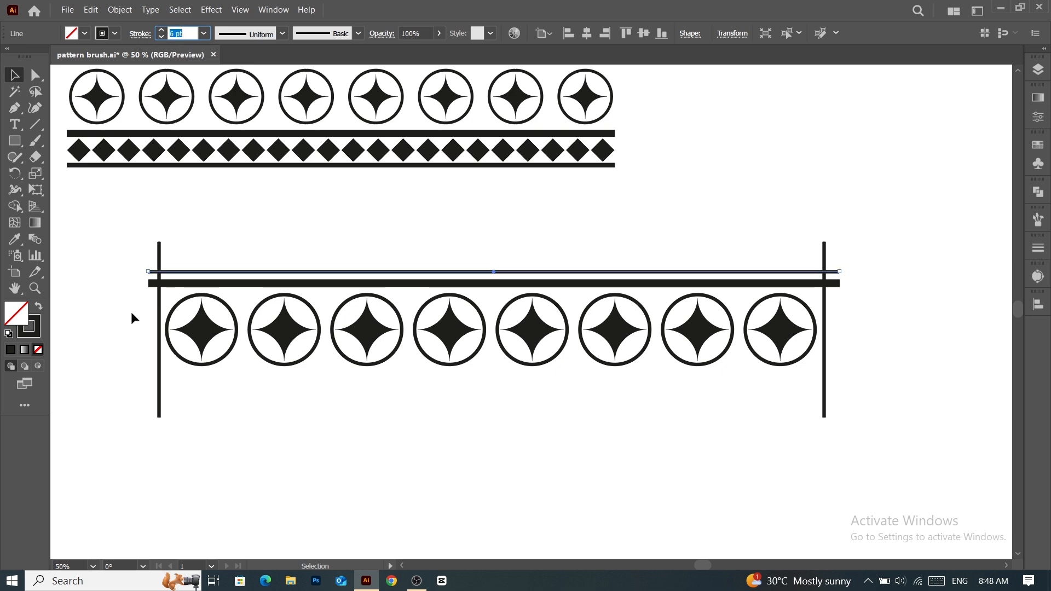
type("30")
key("Return")
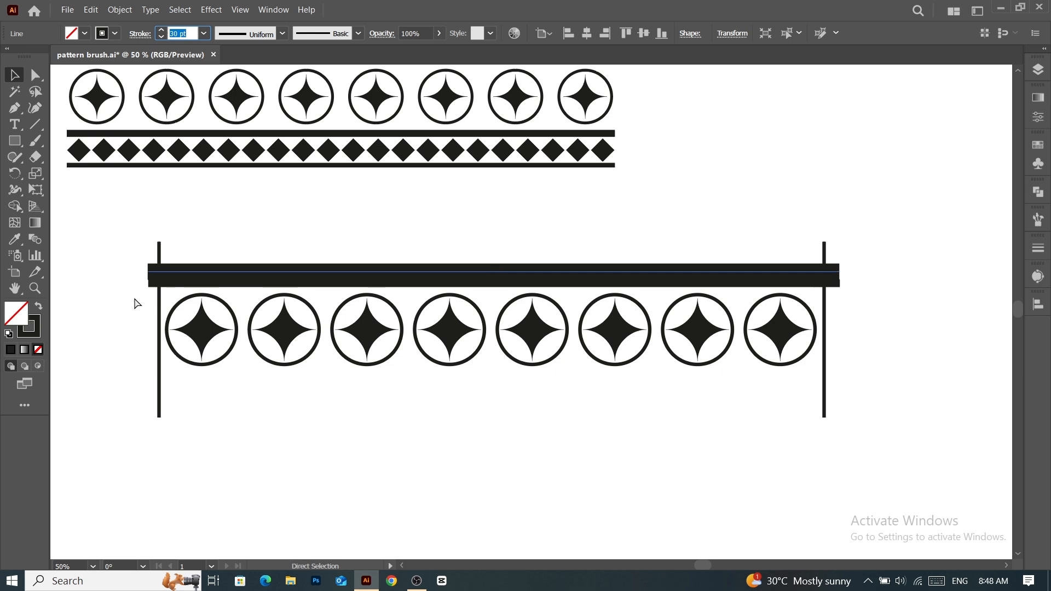
type("10")
key("Return")
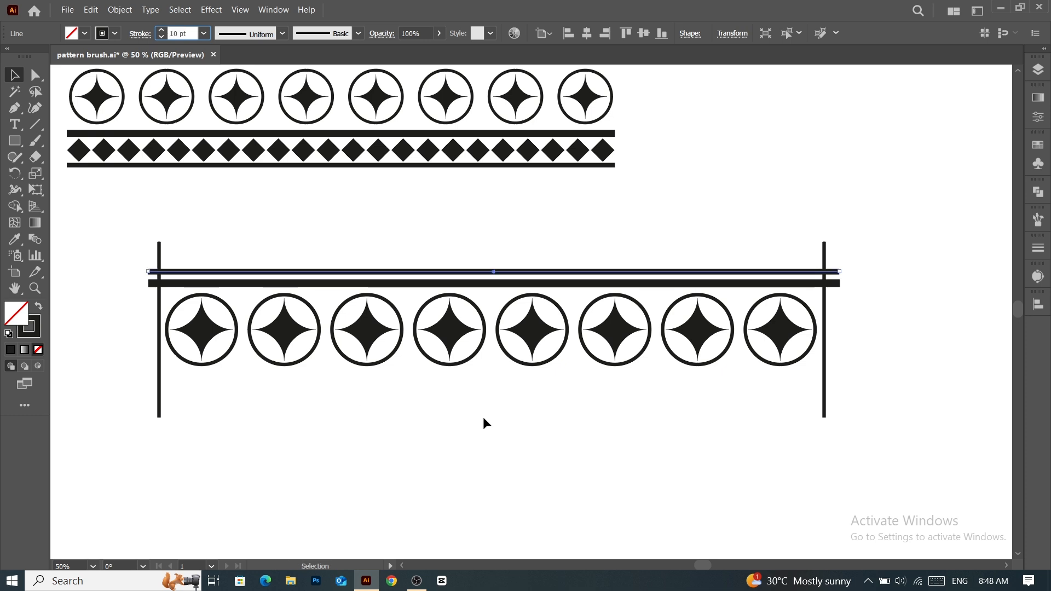
Move the 10 pt line straight up near the tops of the vertical lines, leaving a band for diamonds below it.
left_click(484, 421)
left_click_drag(462, 271, 463, 252)
left_click(399, 434)
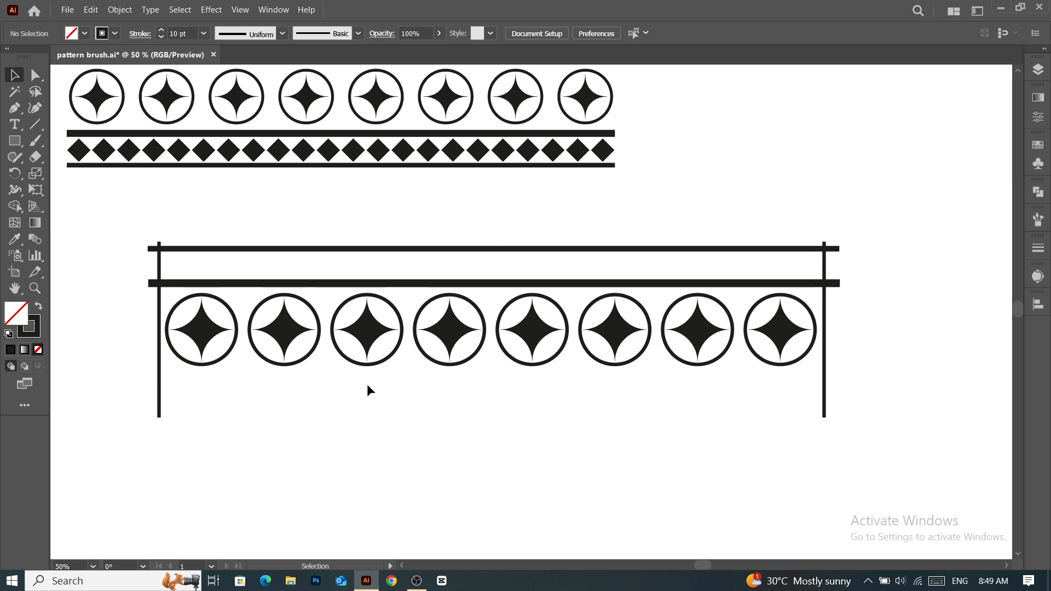
Create a small diamond from a square, with a black fill and no stroke.
key("ctrl+minus")
key("ctrl+minus")
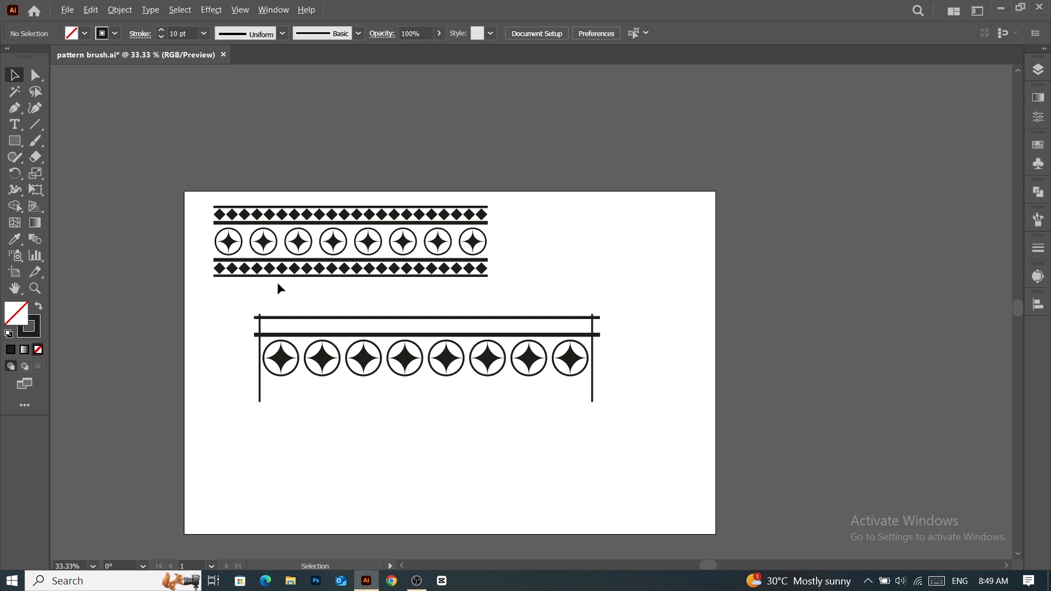
key("ctrl+plus")
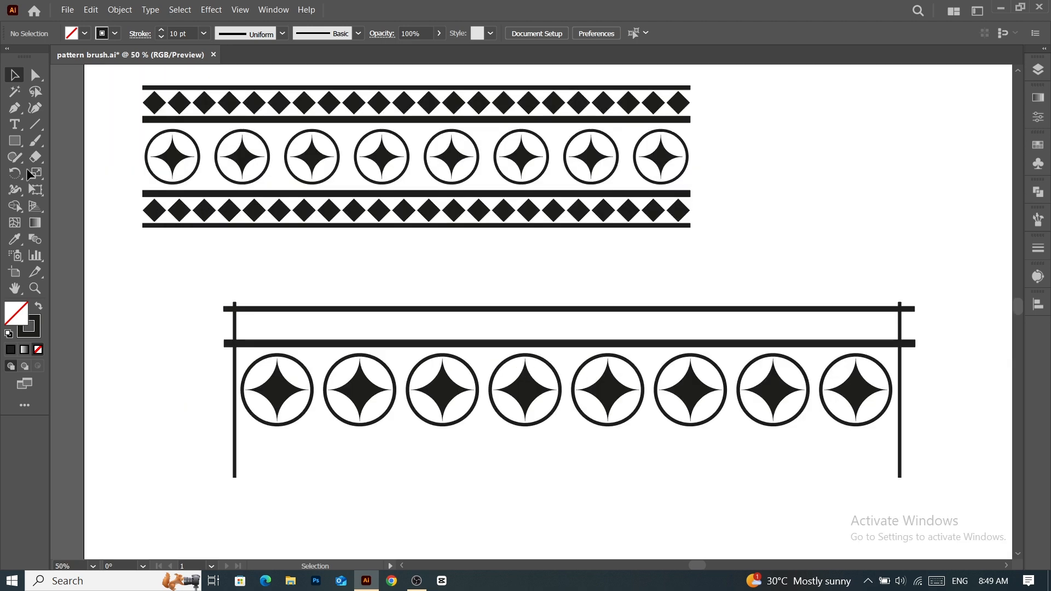
key("m")
mouse_move(116, 348)
left_mouse_down()
mouse_move(139, 367)
mouse_move(264, 324)
mouse_move(295, 326)
left_mouse_up()
left_click(115, 34)
left_click(11, 64)
left_click(84, 34)
left_click(36, 62)
left_click(155, 422)
key("Escape")
left_click(12, 72)
Position the diamond midway between the two horizontal lines, just inside the left vertical line.
scroll(251, 335, "up", 2)
scroll(246, 336, "up", 2)
scroll(257, 296, "down", 2)
left_click_drag(259, 296, 263, 299)
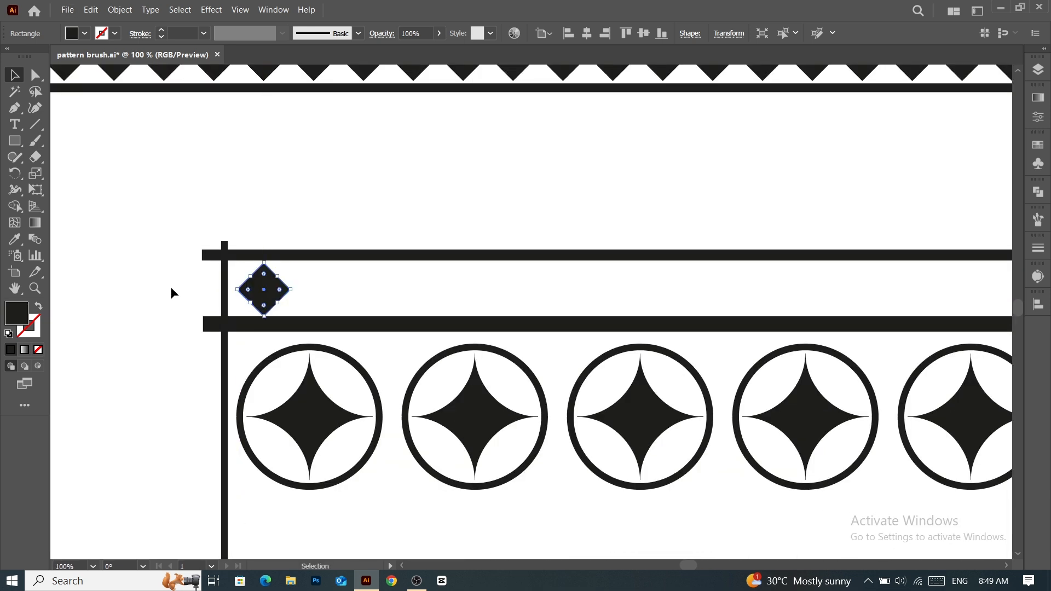
Duplicate the diamond and place the copy level with it, just inside the right vertical line.
scroll(257, 297, "up", 3)
scroll(421, 290, "down", 4)
scroll(465, 309, "down", 2)
scroll(959, 344, "up", 1)
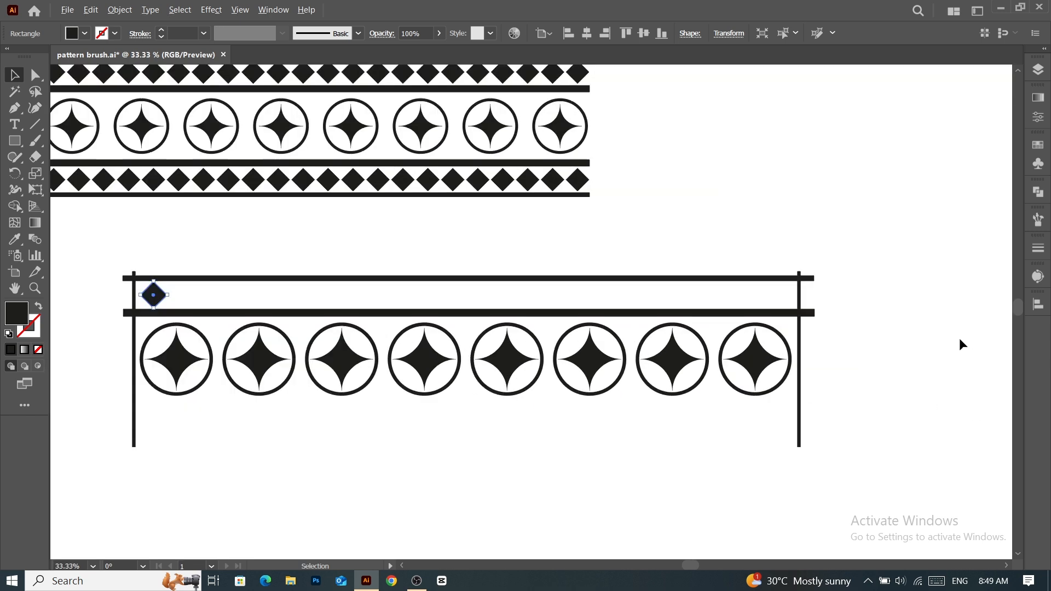
scroll(161, 299, "up", 1)
scroll(249, 307, "down", 1)
left_click(350, 298)
left_click(178, 298)
left_click_drag(178, 300, 806, 300)
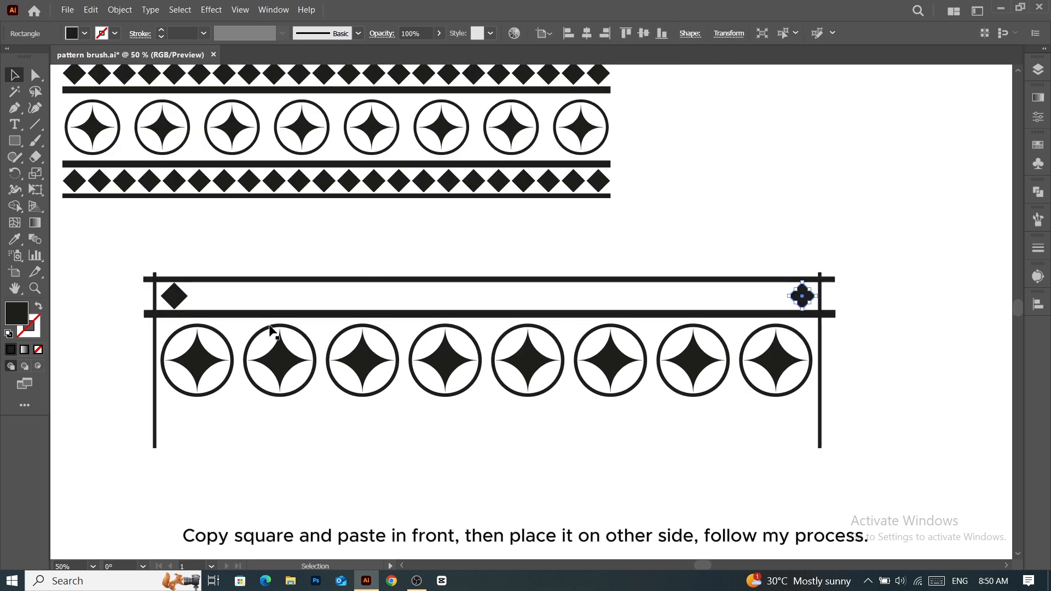
Blend the two end diamonds into an evenly spaced row of diamonds between the two horizontal lines.
left_click(178, 297, "shift")
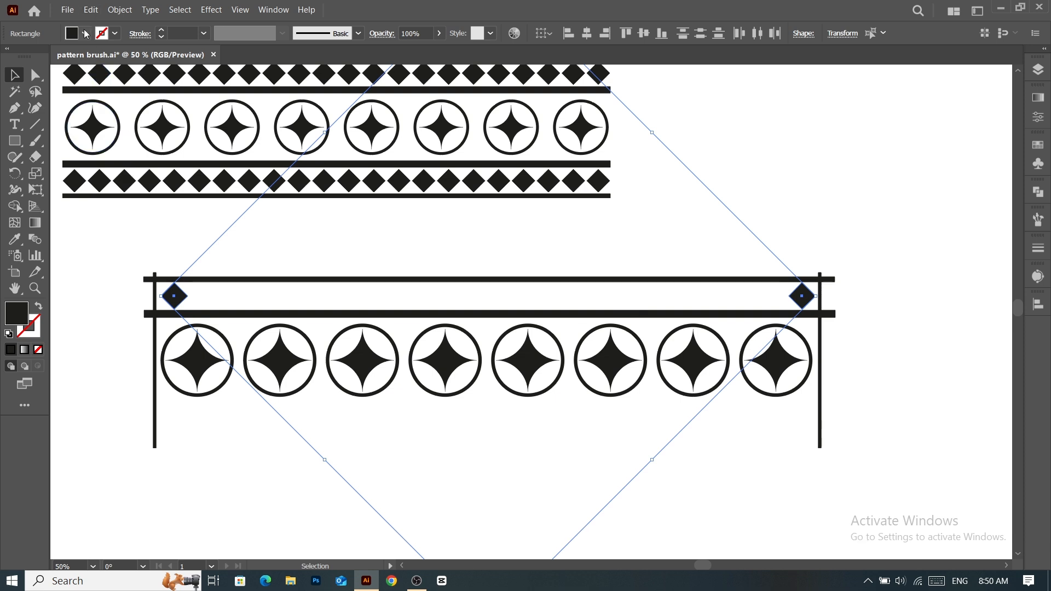
left_click(117, 10)
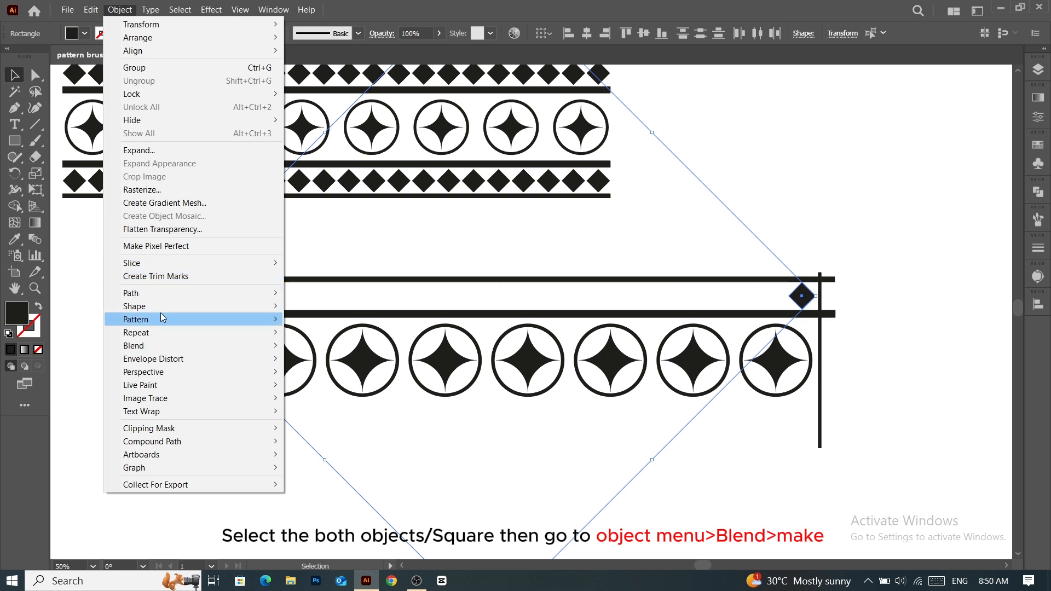
mouse_move(167, 344)
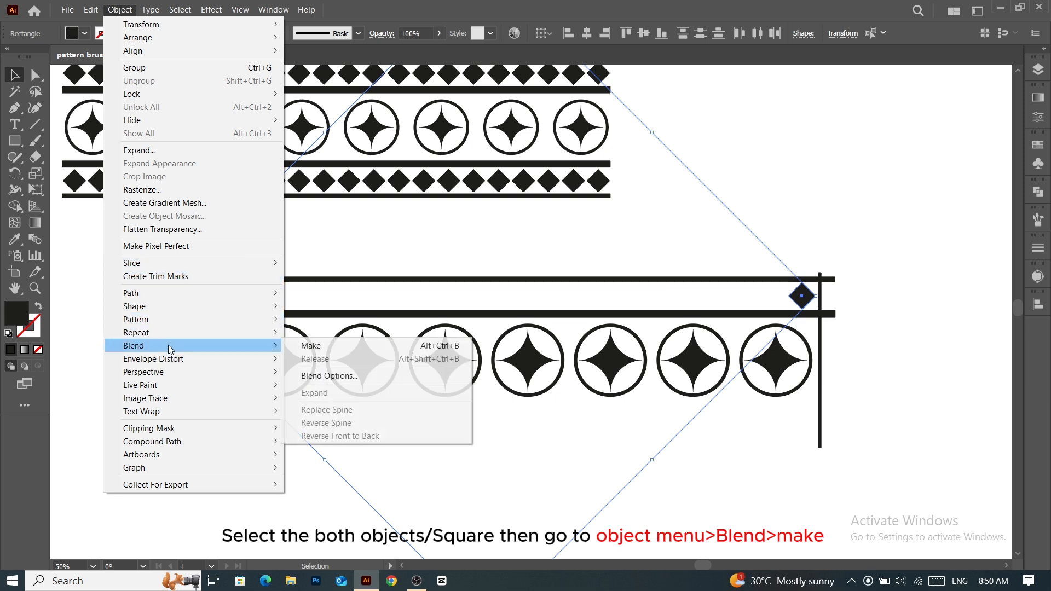
left_click(331, 346)
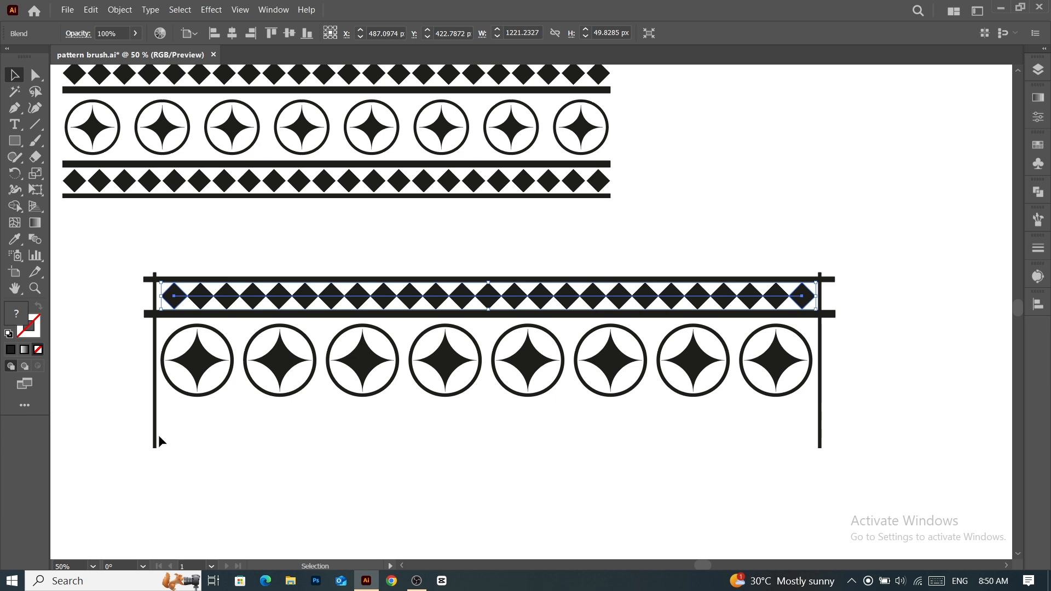
left_click(180, 443)
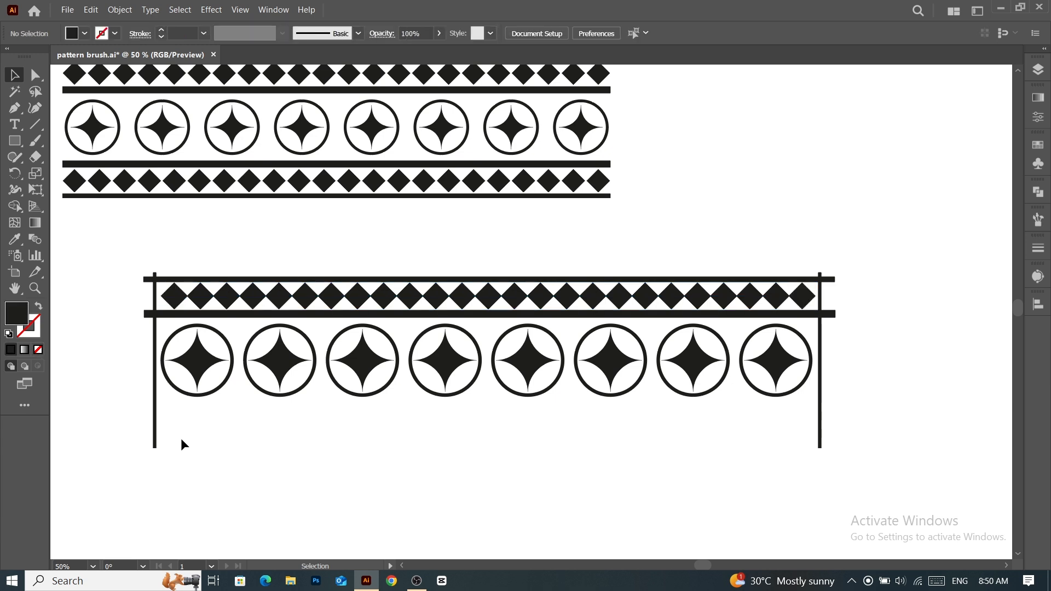
Make a reflected copy of the diamond row and its two horizontal lines across the horizontal axis.
left_click_drag(133, 249, 149, 292)
left_click_drag(170, 295, 805, 317)
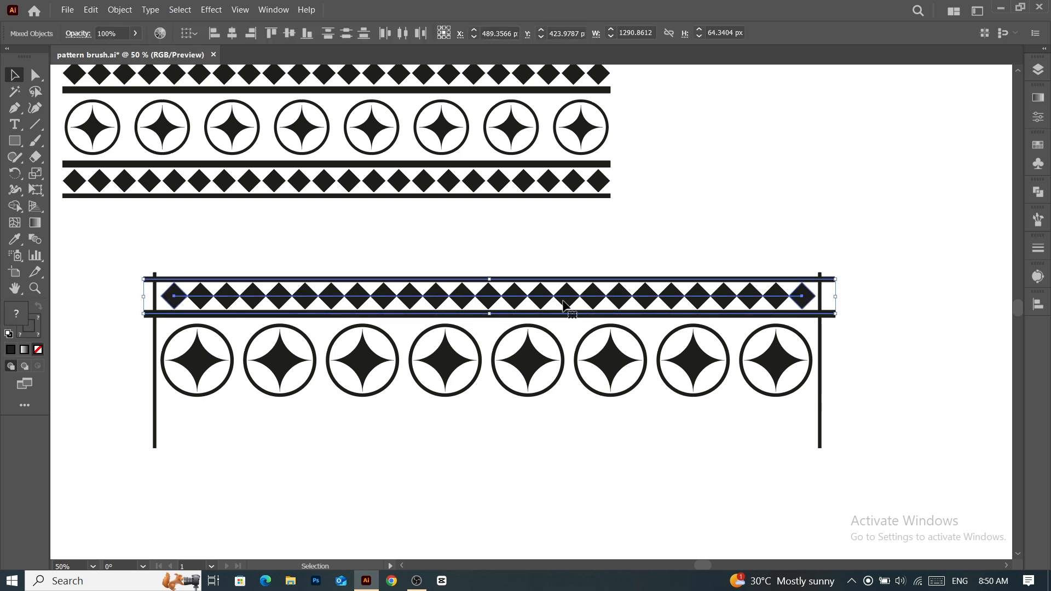
key("a")
key("v")
right_click(563, 301)
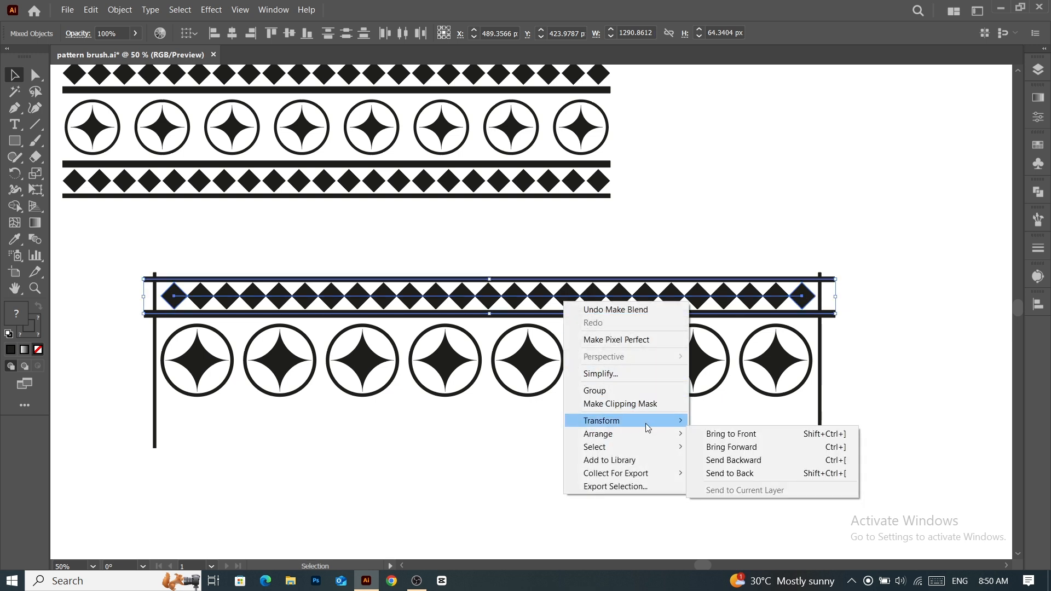
mouse_move(646, 421)
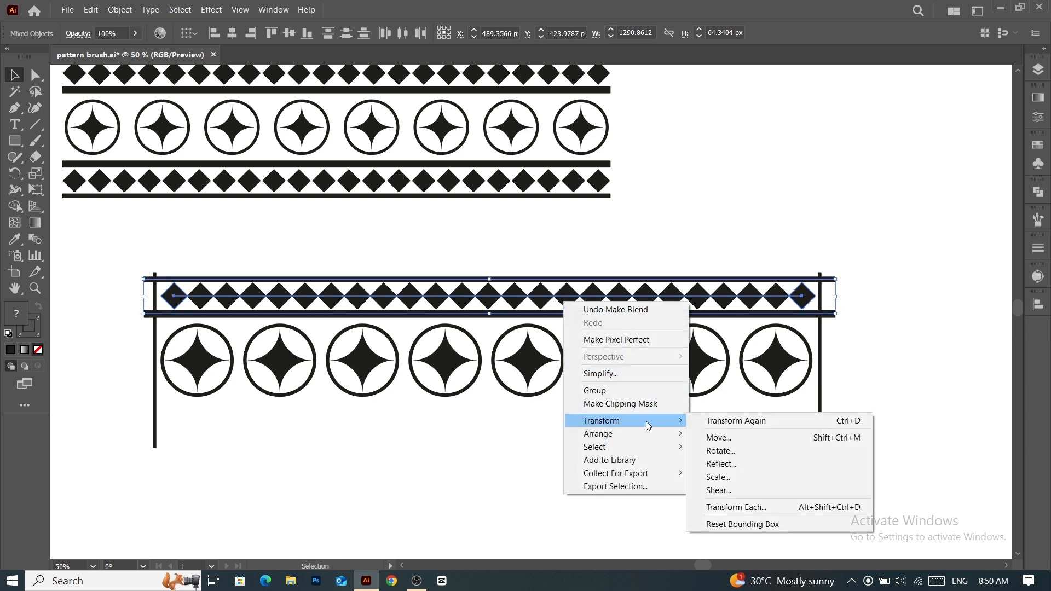
left_click(744, 464)
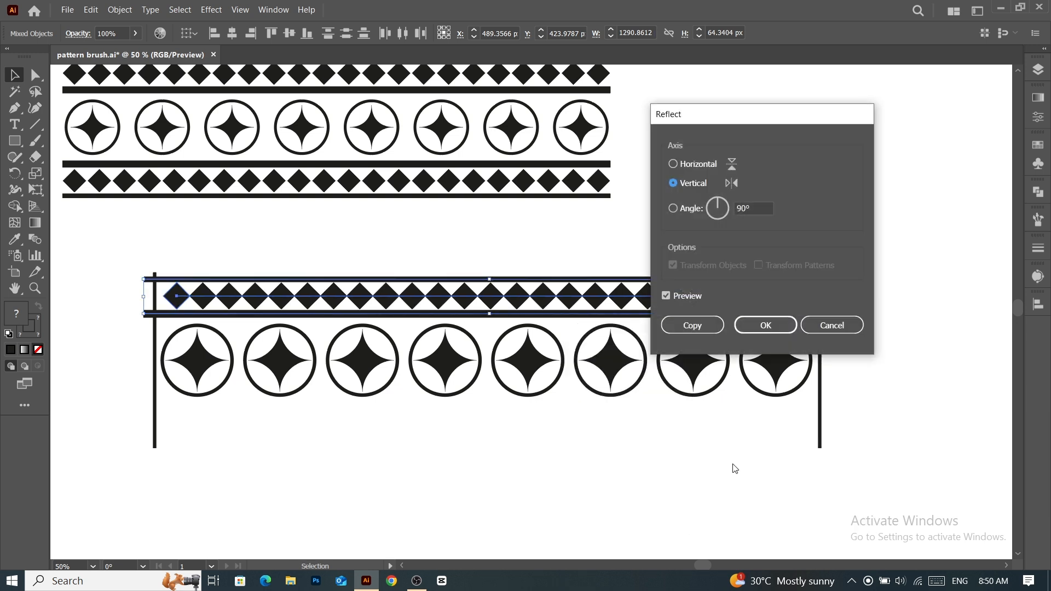
left_click(673, 164)
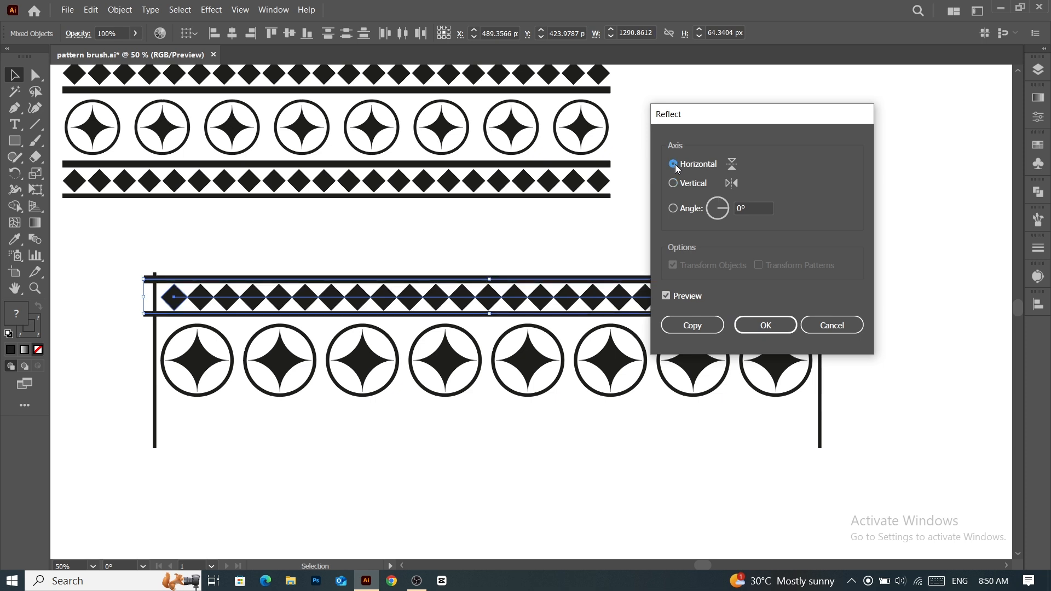
left_click(693, 325)
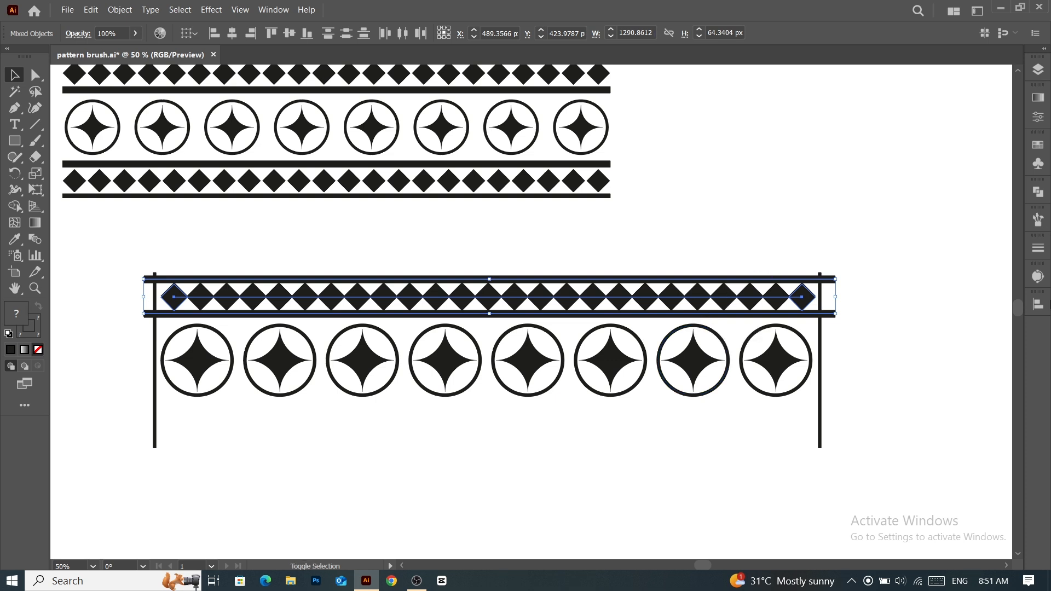
Move the reflected diamond band straight down about 235 px, so it sits just below the row of circles.
key("shift+Down")
key("shift+Down")
key("shift+Down")
key("shift+Down")
key("shift+Down")
key("shift+Down")
key("shift+Down")
key("shift+Down")
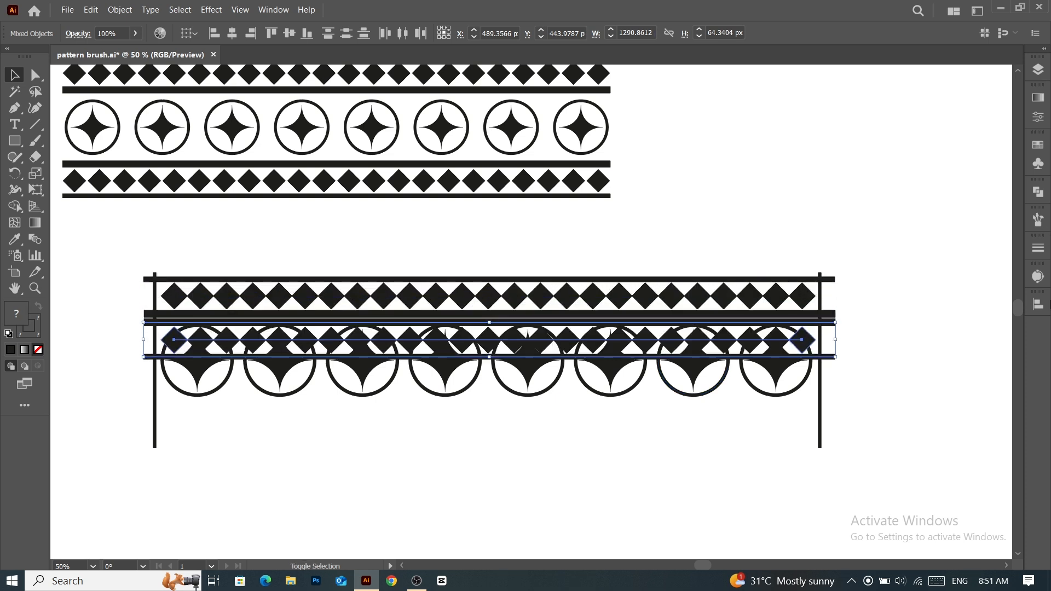
key("shift+Down")
key("shift+Down")
key("shift+Down")
key("shift+Down")
key("shift+Down")
key("shift+Down")
key("shift+Down")
key("shift+Down")
key("shift+Down")
key("shift+Down")
key("shift+Down")
key("shift+Down")
key("shift+Down")
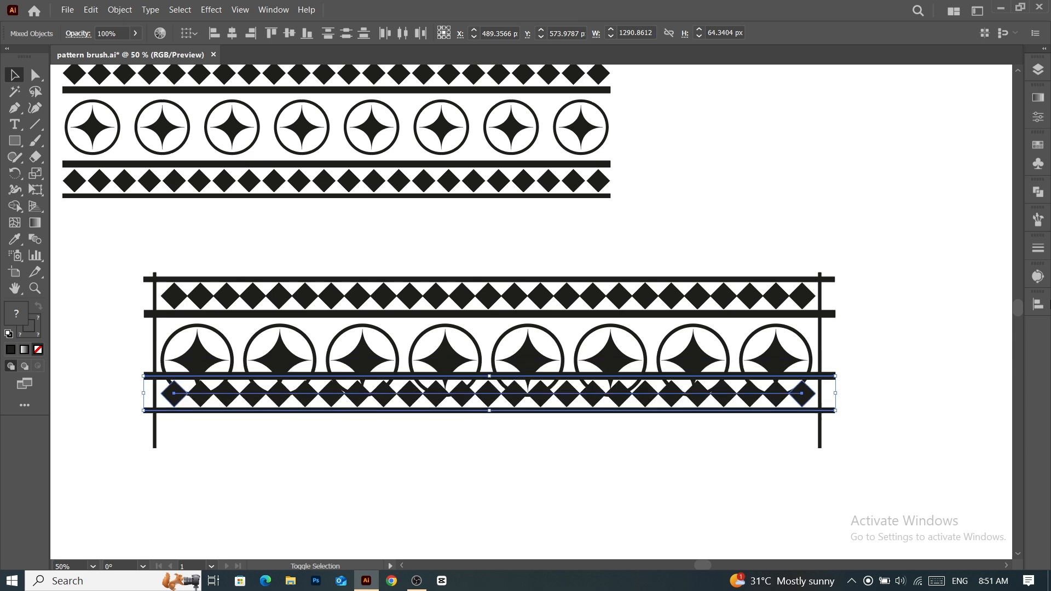
key("shift+Down")
key("shift+Down")
key("shift+Down")
key("shift+Down")
key("shift+Down")
key("shift+Down")
key("shift+Down")
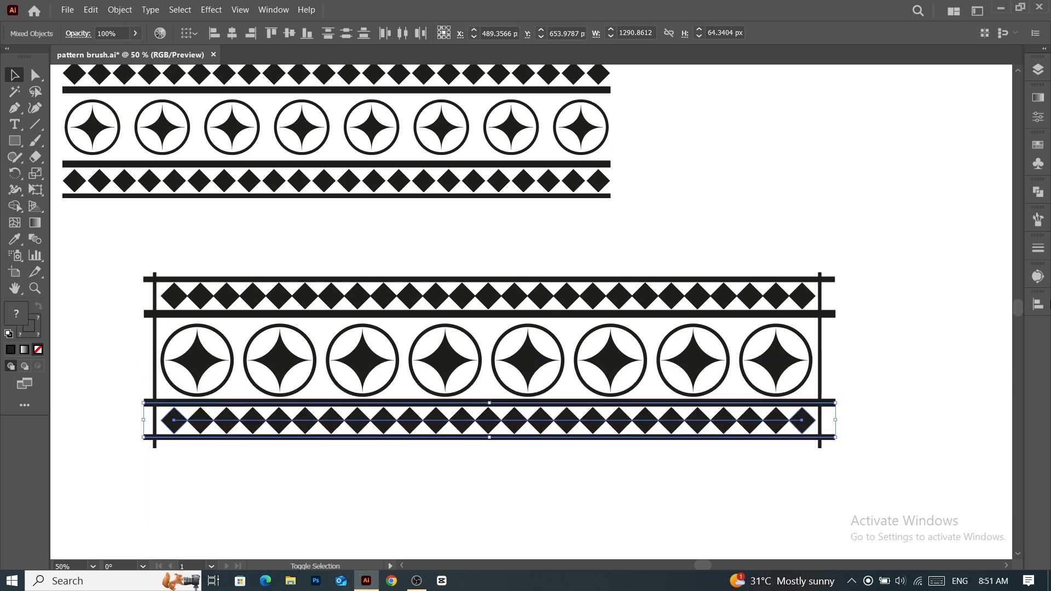
key("Down")
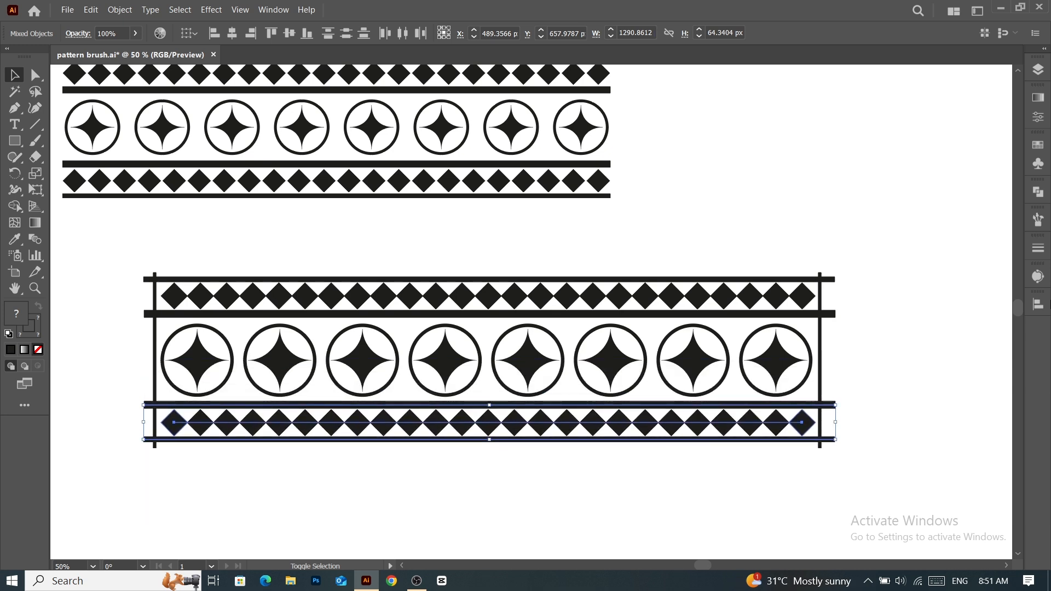
key("Down")
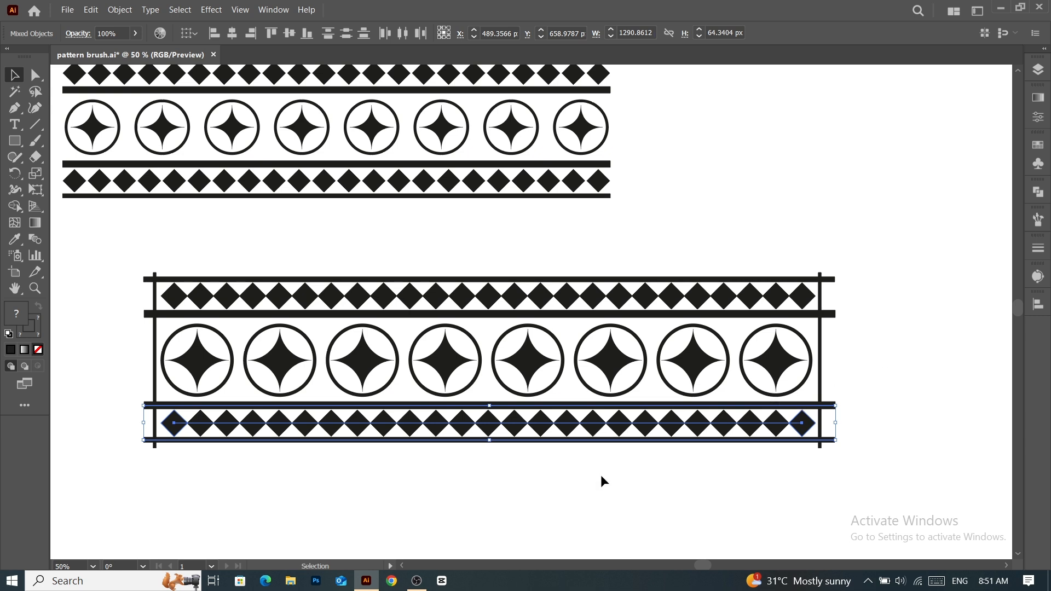
left_click(526, 523)
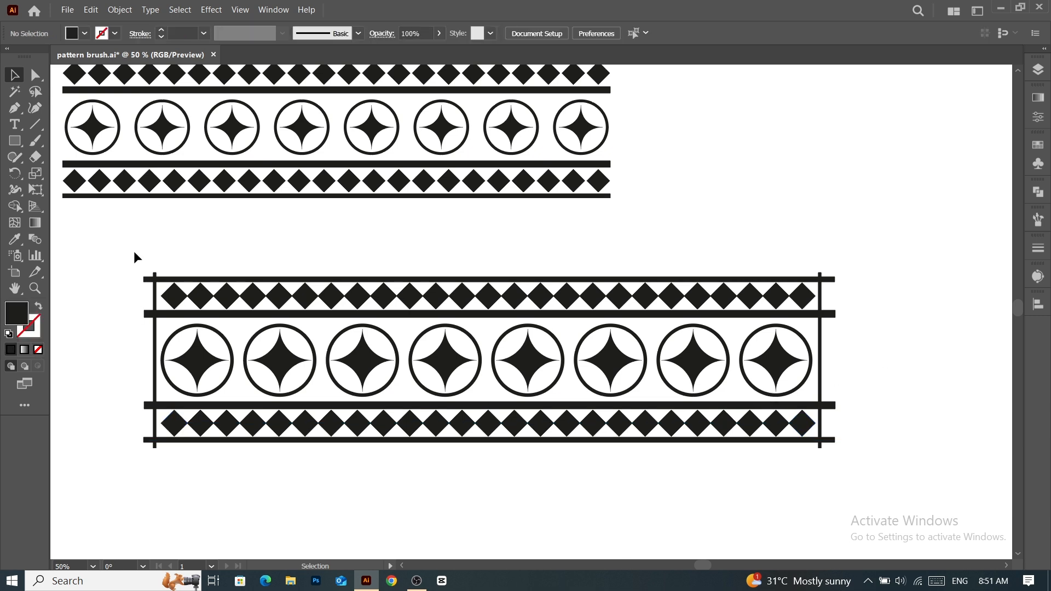
Expand the appearance of the whole border, including both vertical lines.
left_click_drag(122, 222, 852, 461)
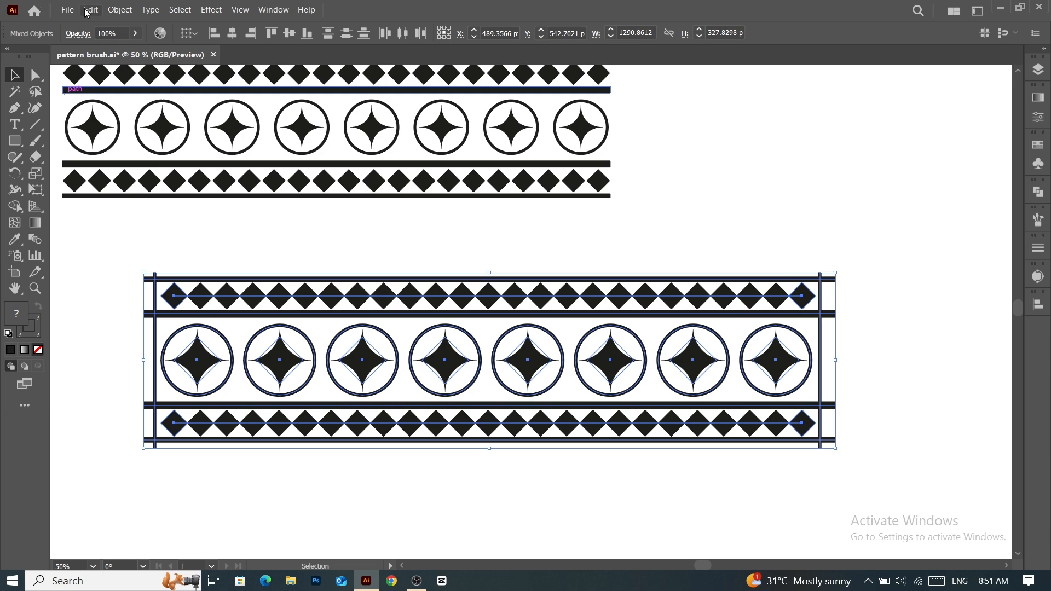
left_click(117, 15)
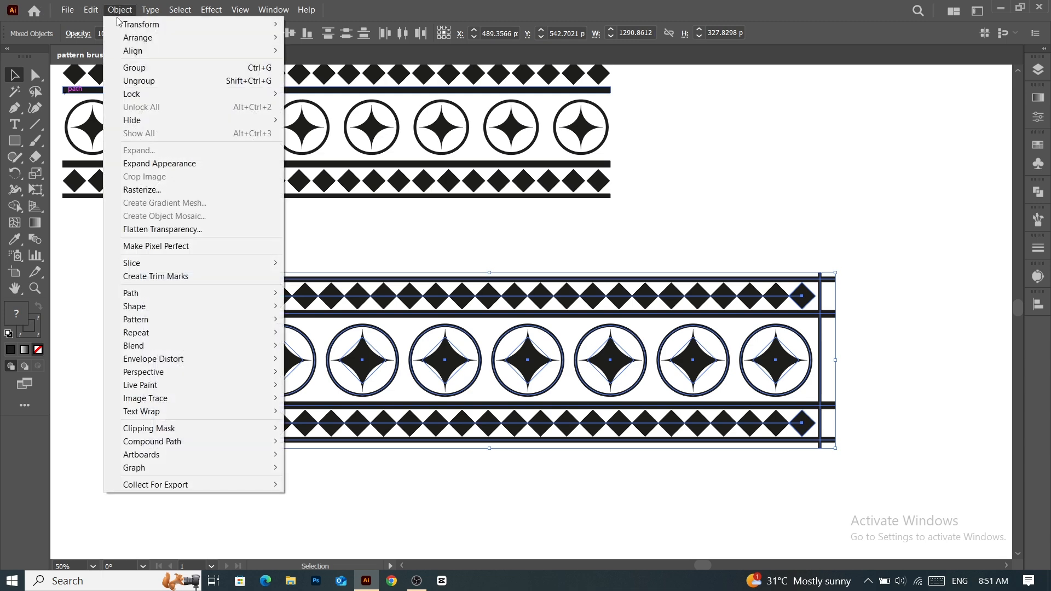
left_click(130, 161)
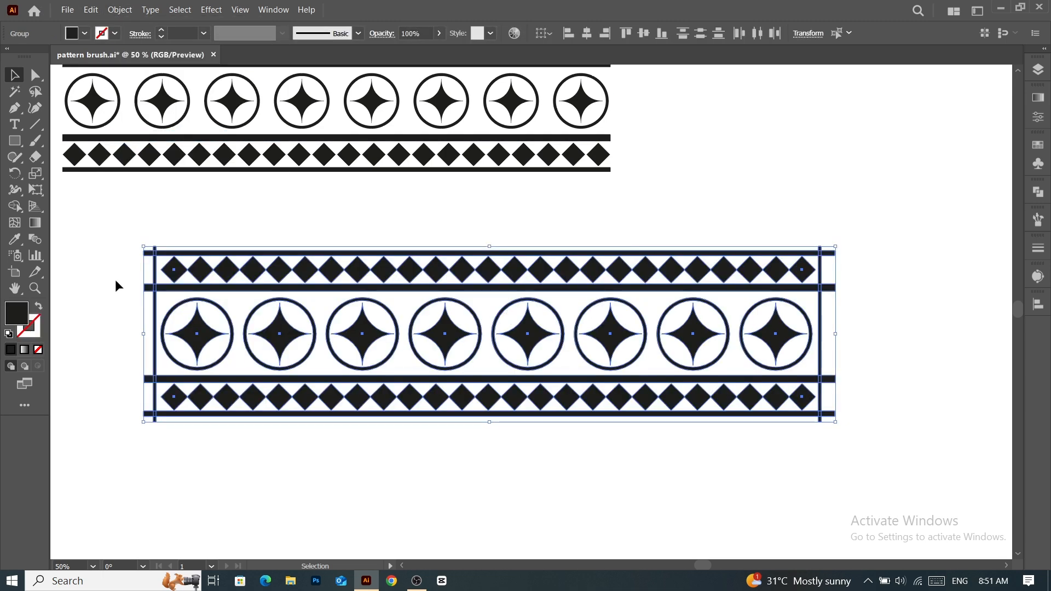
Remove the left vertical line and the horizontal line ends projecting beyond it with the Shape Builder tool.
scroll(123, 274, "up", 5)
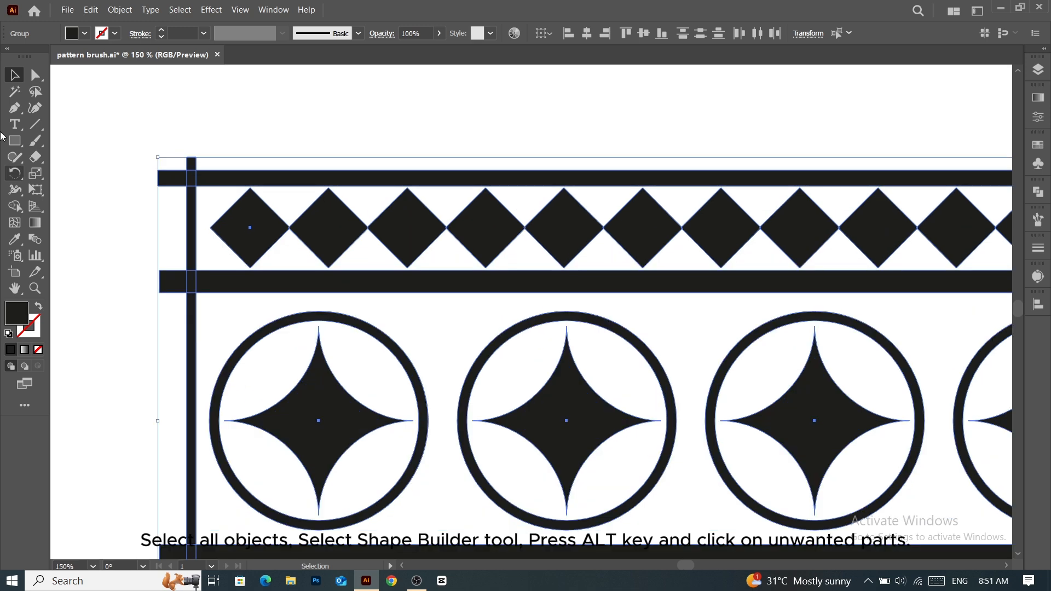
left_click(16, 207)
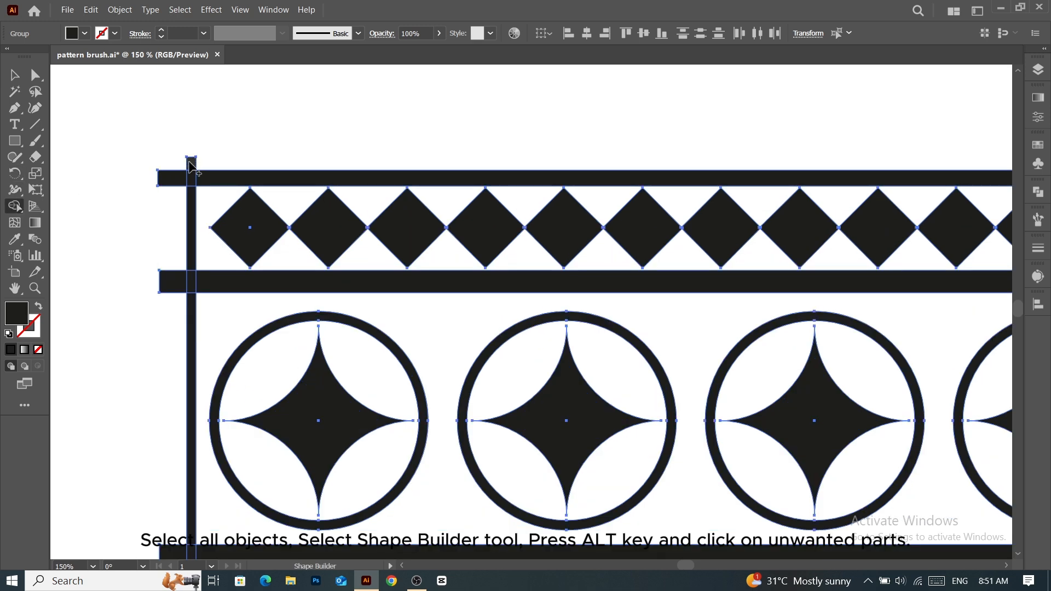
left_click(190, 195, "alt")
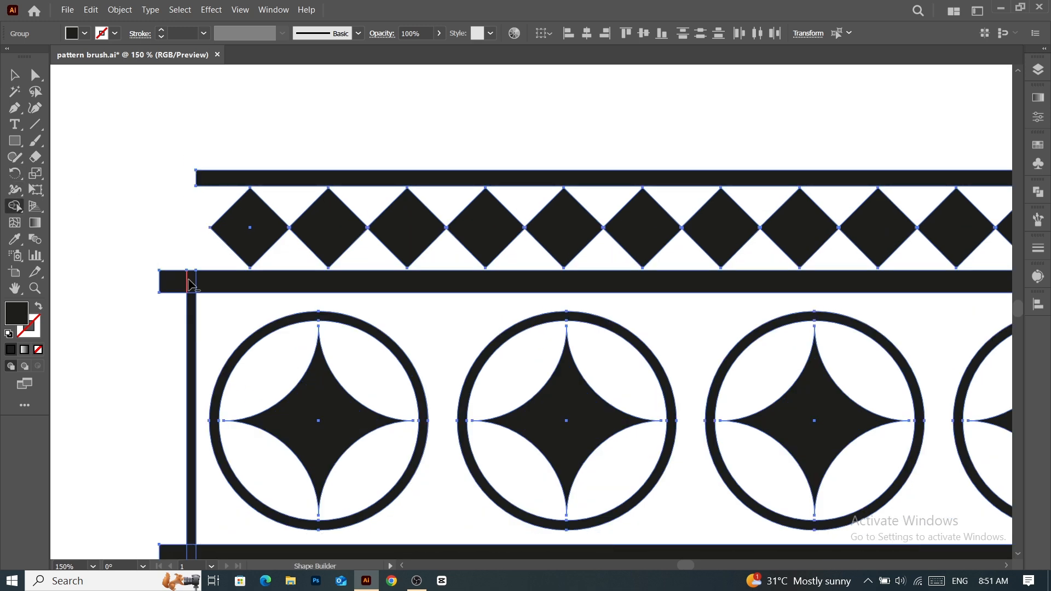
scroll(183, 290, "down", 5)
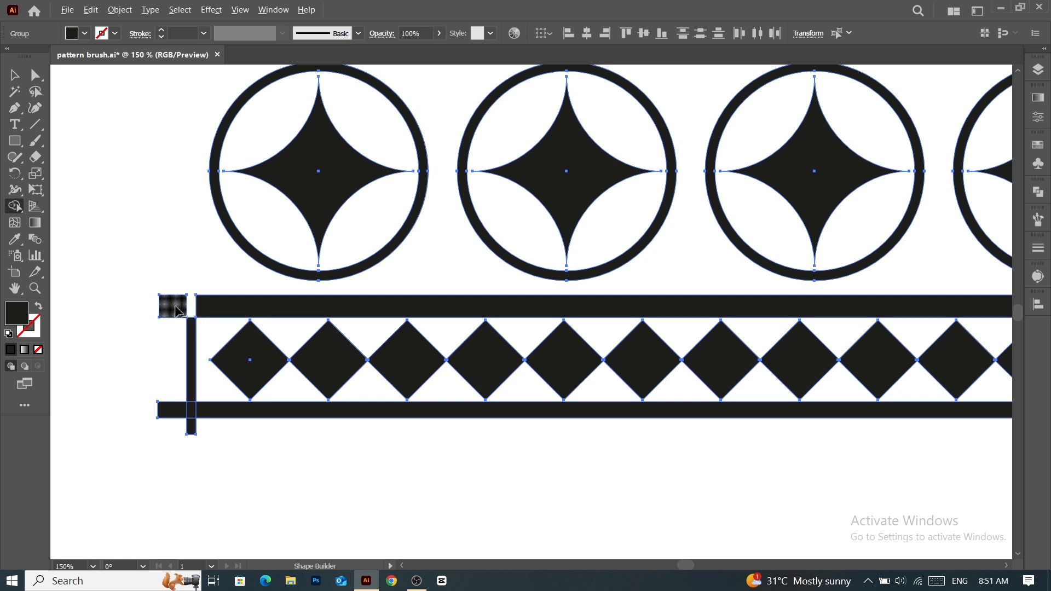
left_click(176, 310, "alt")
left_click(191, 334, "alt")
left_click(191, 425, "alt")
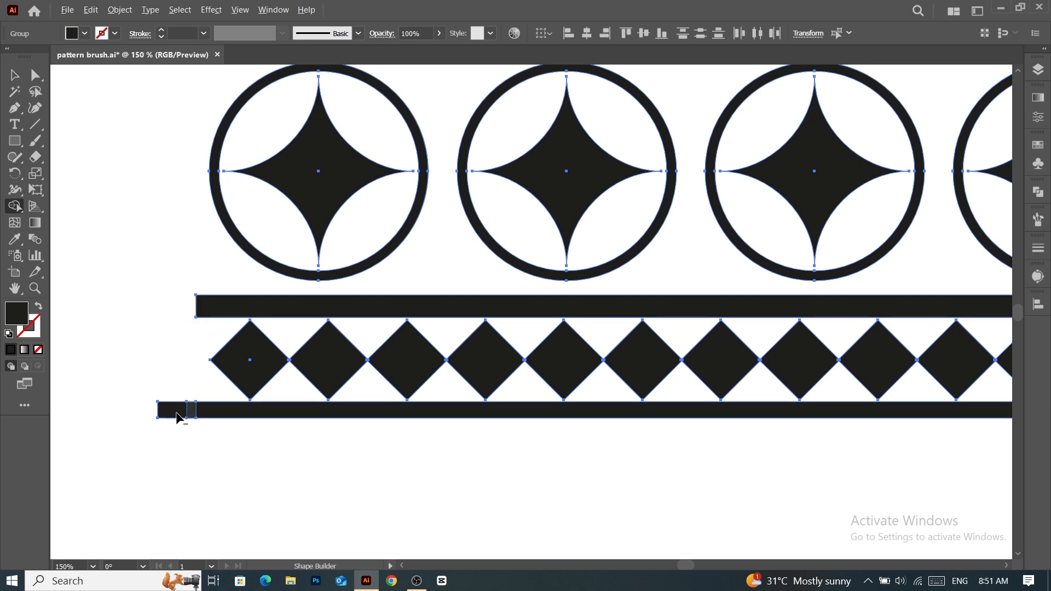
Trim away the right vertical line and the horizontal line ends projecting past it with the Shape Builder tool.
scroll(177, 417, "down", 5)
scroll(633, 321, "up", 3)
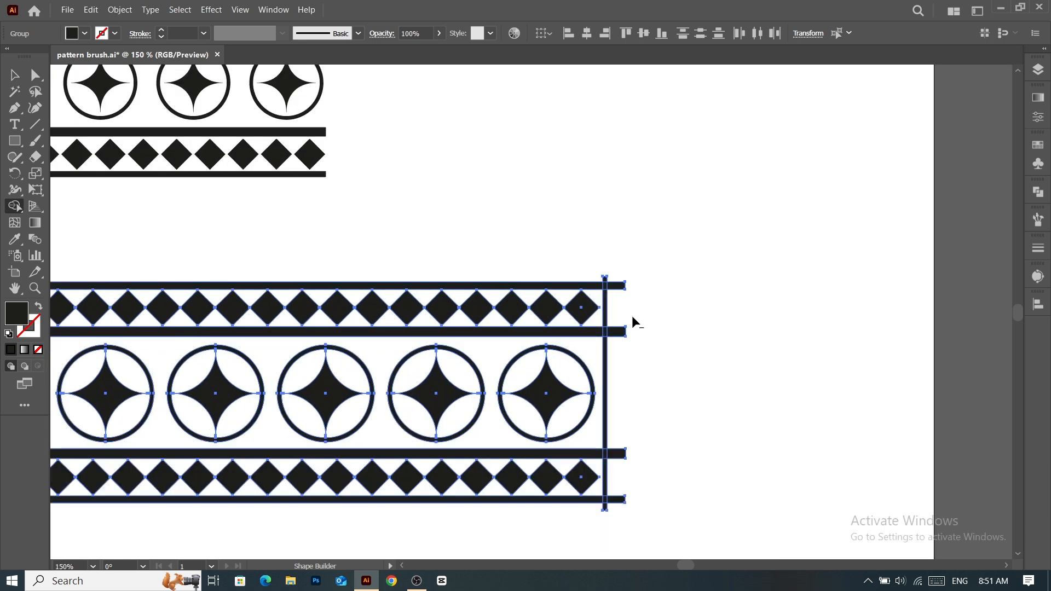
scroll(595, 274, "up", 2)
left_click(595, 273, "alt")
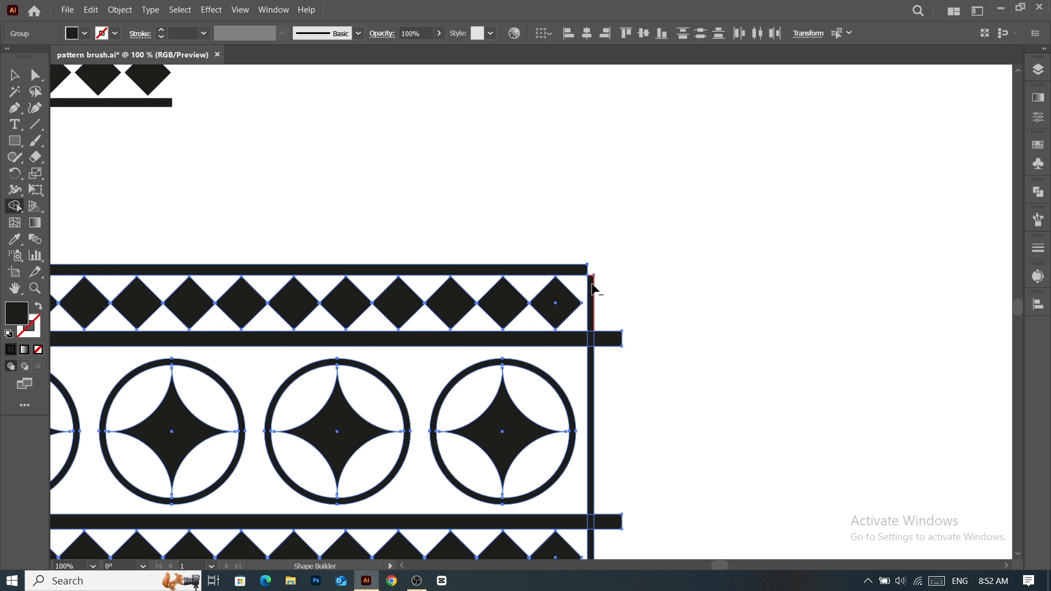
left_click(592, 284, "alt")
mouse_move(604, 343)
left_mouse_down()
mouse_move(591, 358)
mouse_move(590, 460)
left_mouse_up()
scroll(590, 352, "down", 3)
scroll(590, 352, "up", 2)
left_click_drag(591, 500, 609, 478)
scroll(609, 478, "down", 6)
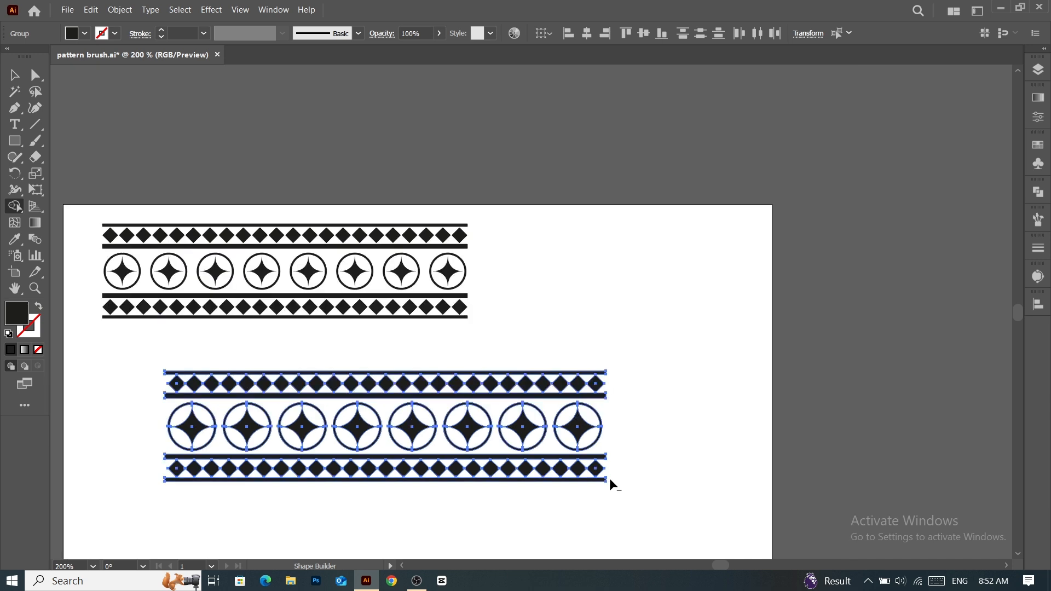
Group all the pieces of the trimmed border.
key("v")
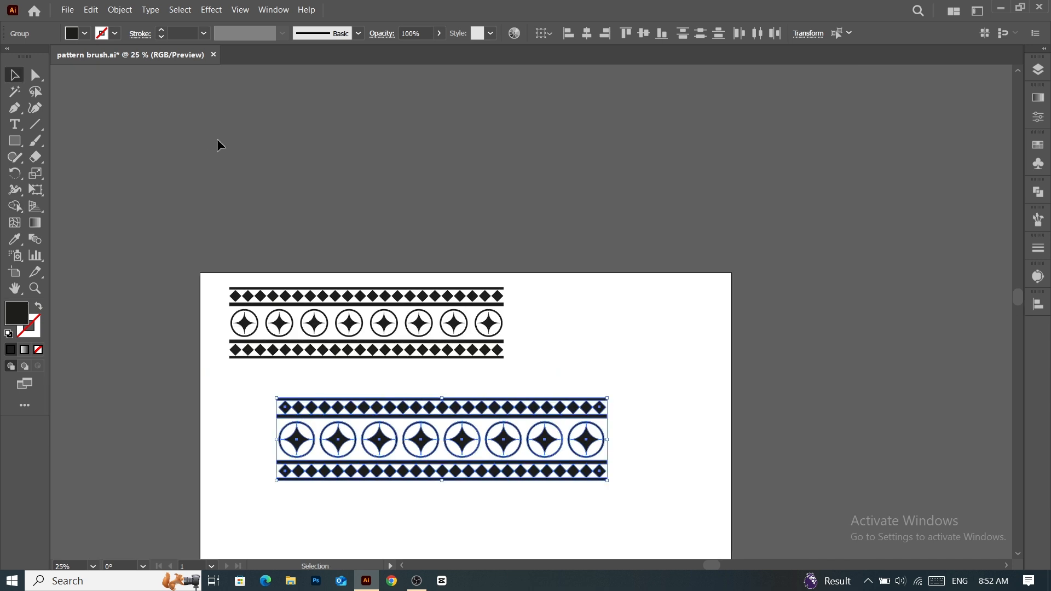
right_click(558, 464)
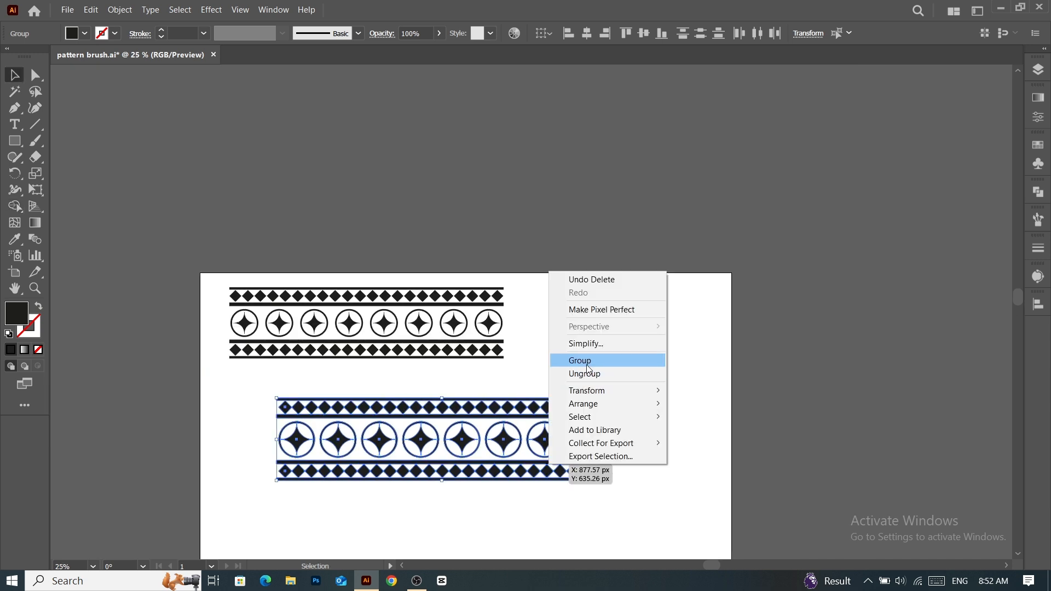
left_click(580, 360)
Delete the original reference border and scale the new border down to about half size near the artboard's upper-left corner.
left_click(501, 355)
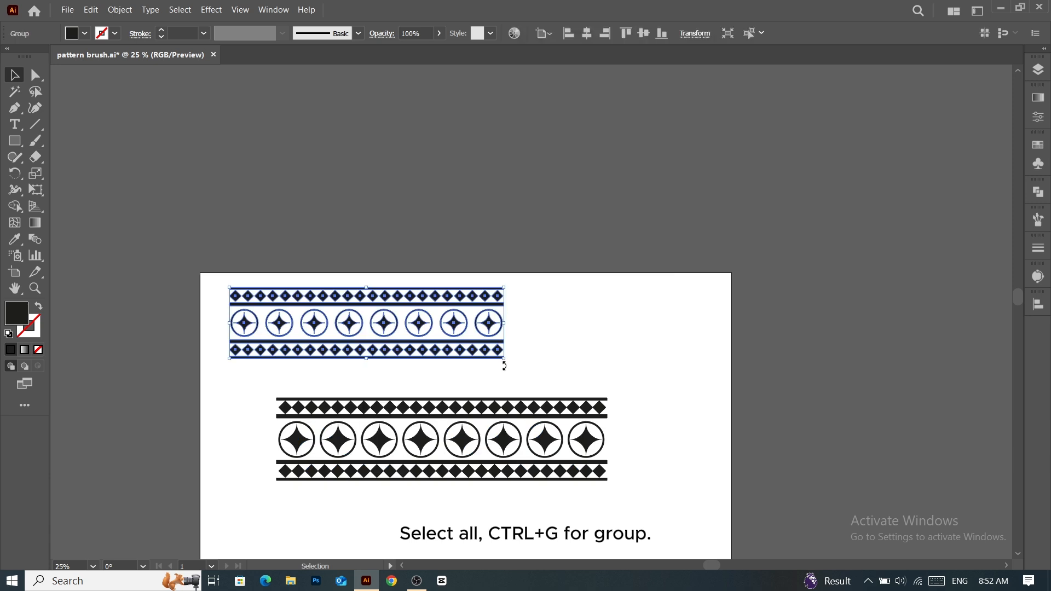
key("Delete")
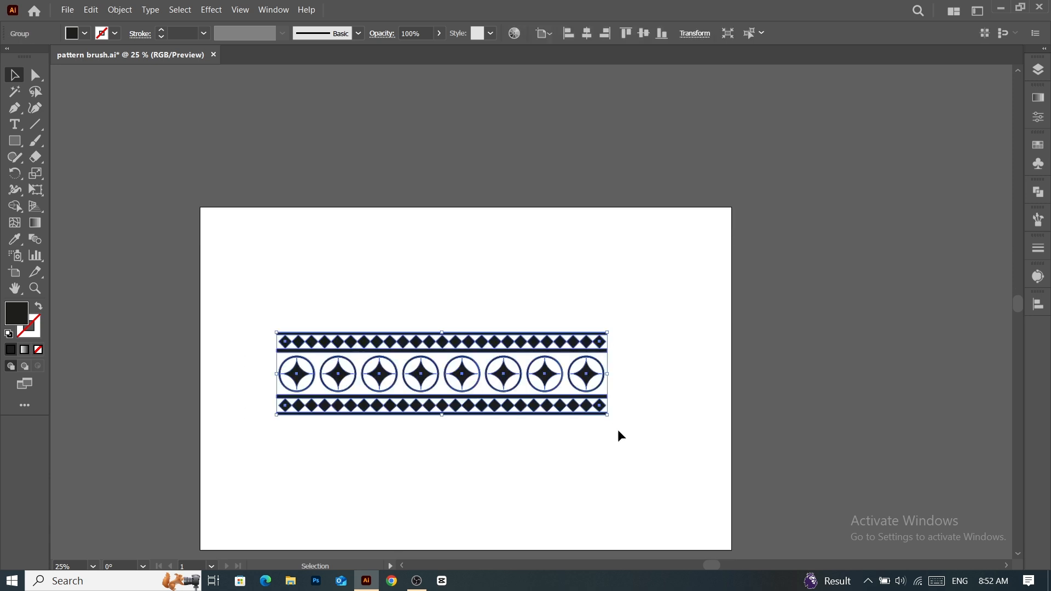
left_click_drag(607, 415, 345, 286)
key("ctrl+equal")
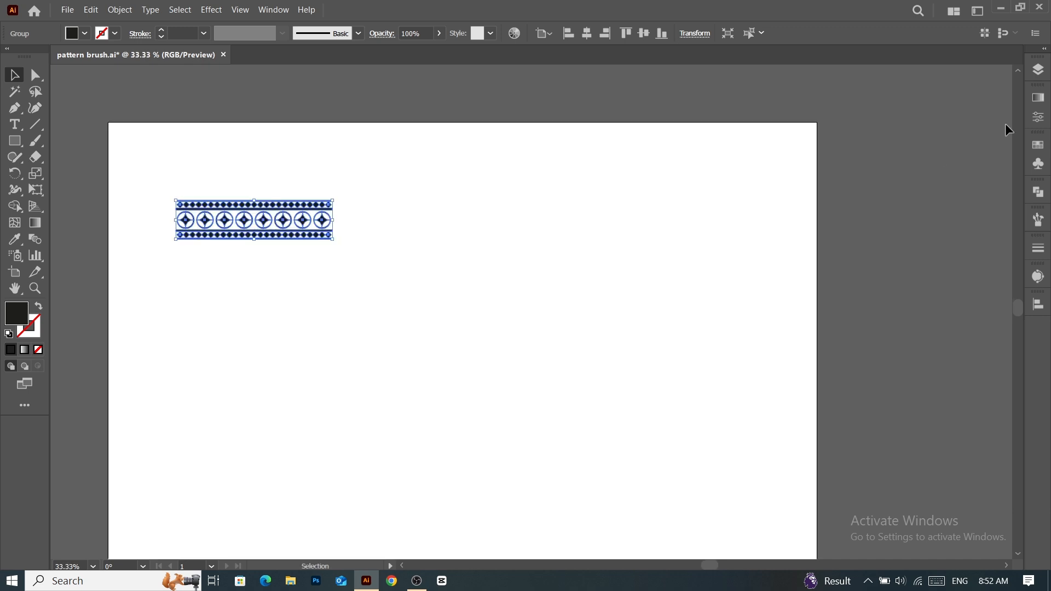
Start a new Pattern Brush from the selected border group.
left_click(1038, 225)
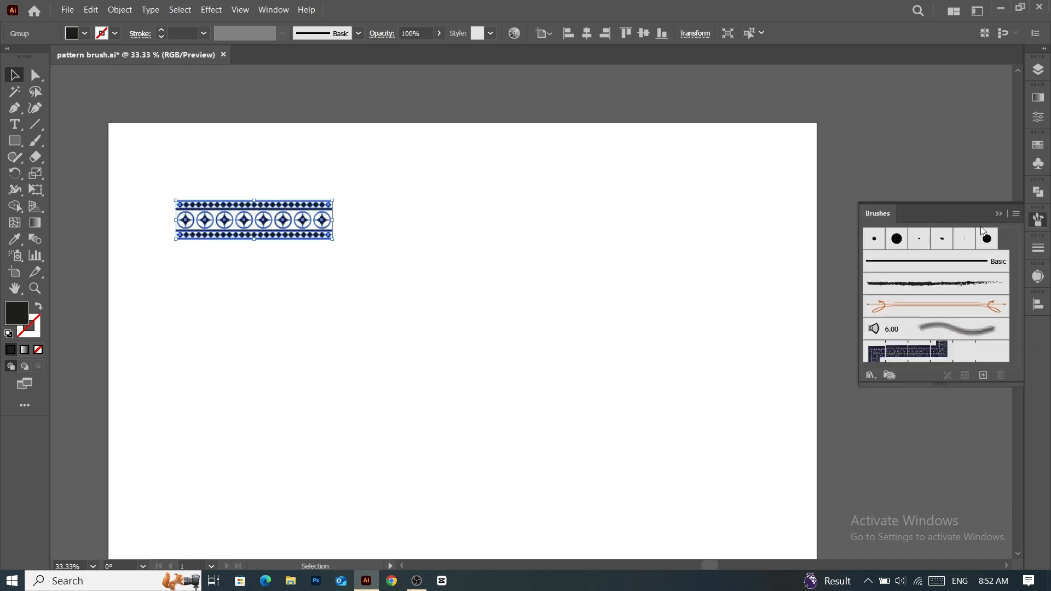
left_click(983, 376)
left_click(496, 361)
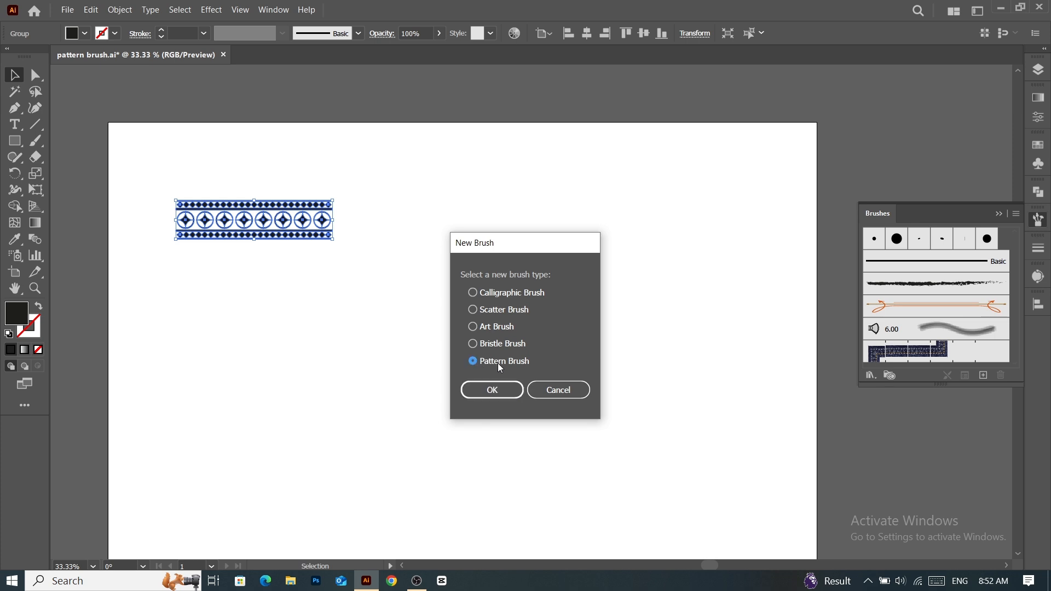
left_click(508, 392)
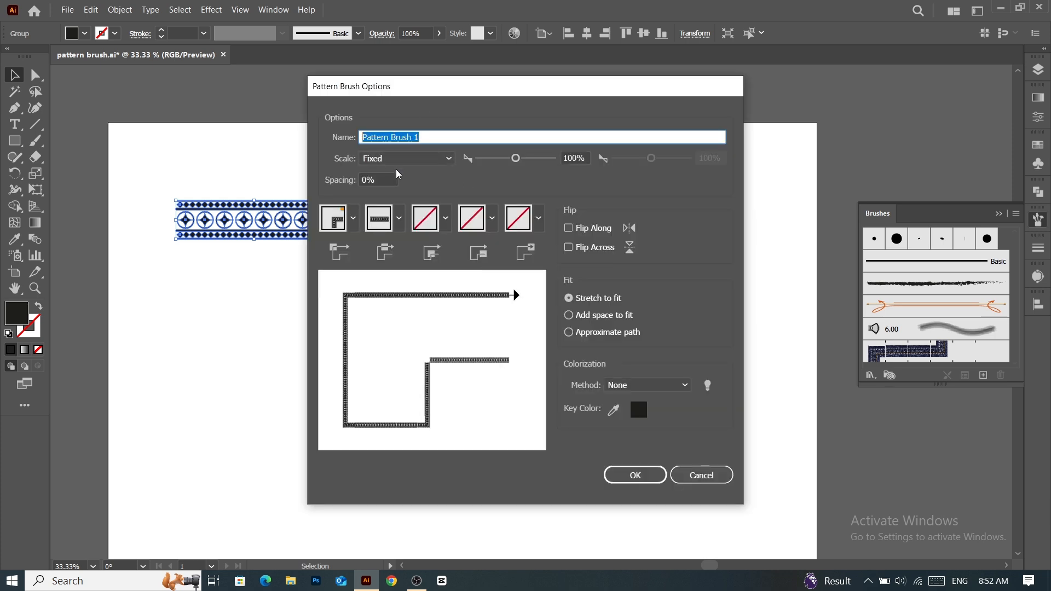
Set the outer and inner corner tiles to Auto-Between, create the pattern brush, and deselect the border.
left_click(352, 226)
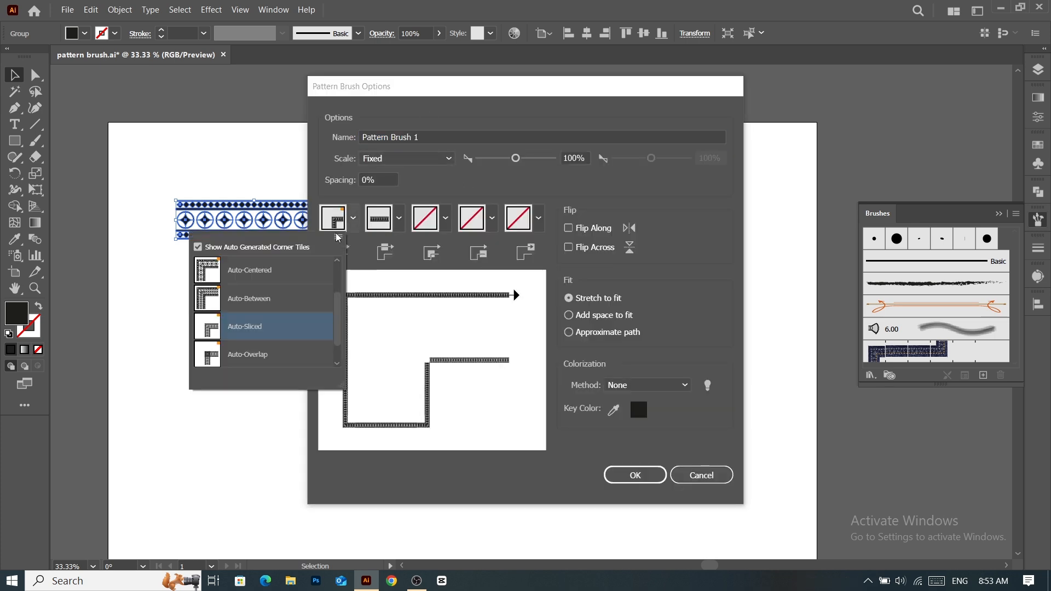
left_click(247, 302)
left_click(445, 218)
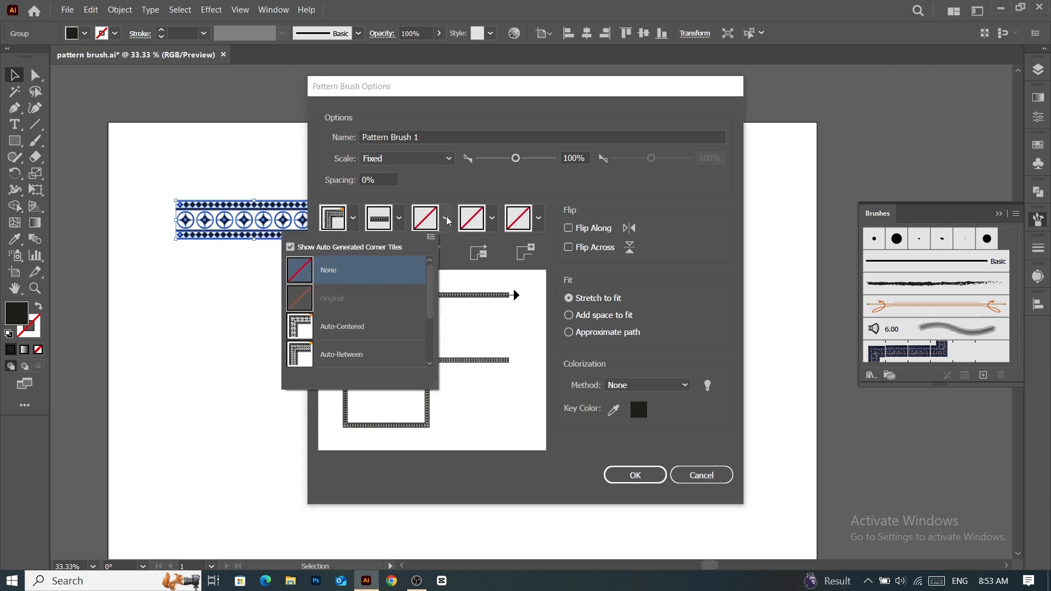
left_click(340, 353)
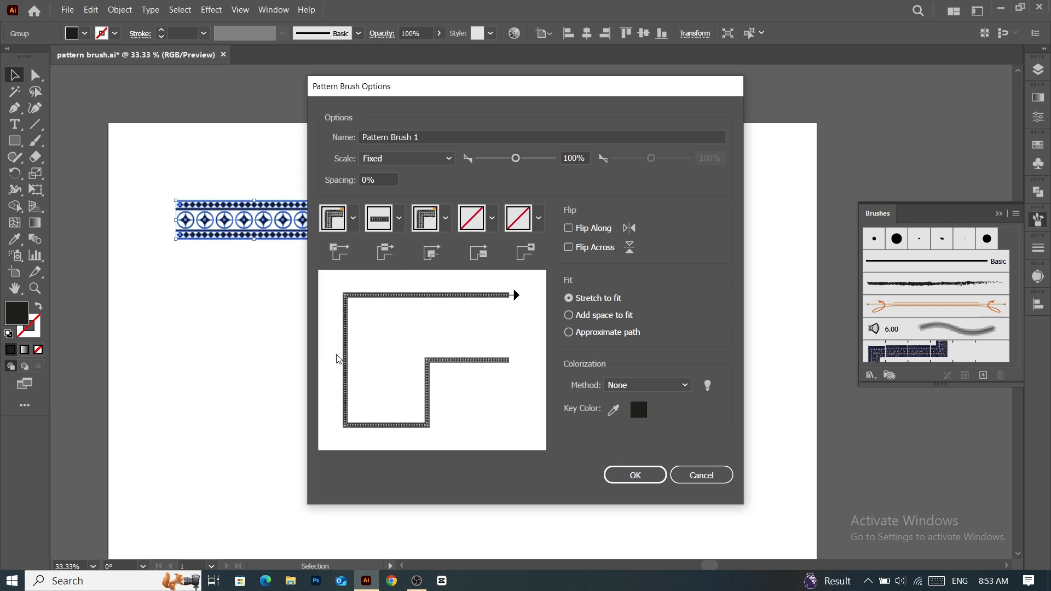
left_click(627, 475)
left_click(410, 295)
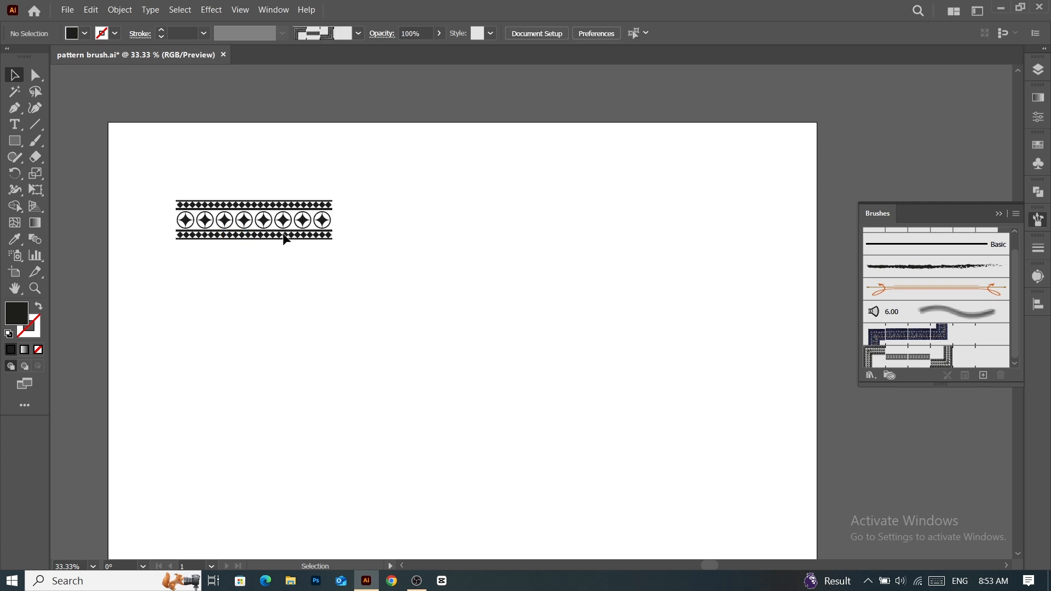
Move the border above the artboard, then draw a circle on the artboard and enlarge it to about 1041 in diameter.
left_click_drag(286, 229, 327, 107)
left_click_drag(15, 140, 71, 171)
left_click_drag(311, 254, 610, 555)
key("v")
left_click_drag(311, 254, 238, 182)
Set the circle's fill to None and its stroke to black.
left_click(84, 33)
left_click(8, 57)
left_click(115, 34)
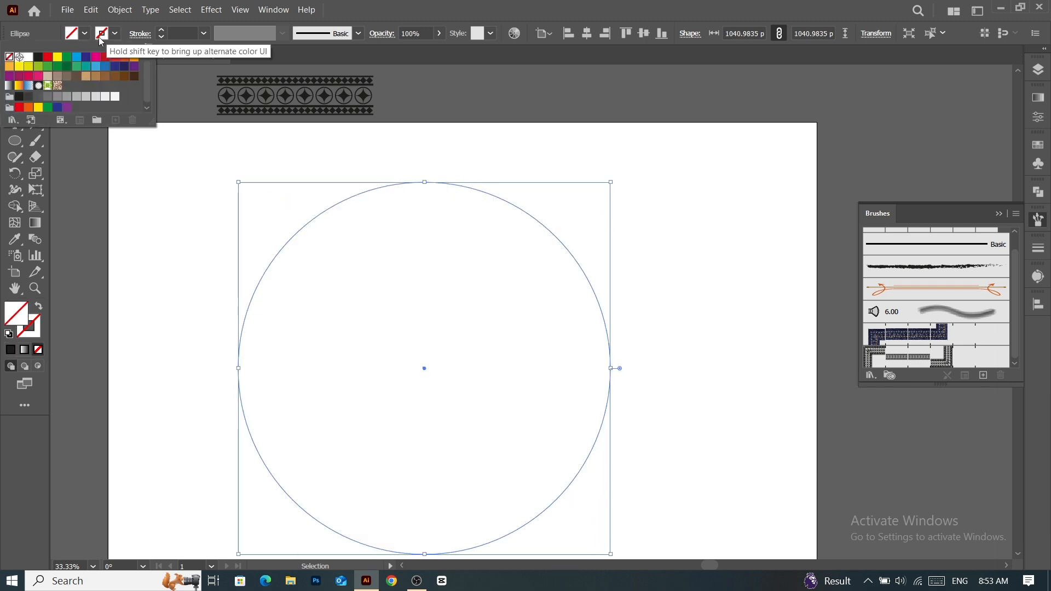
left_click(40, 57)
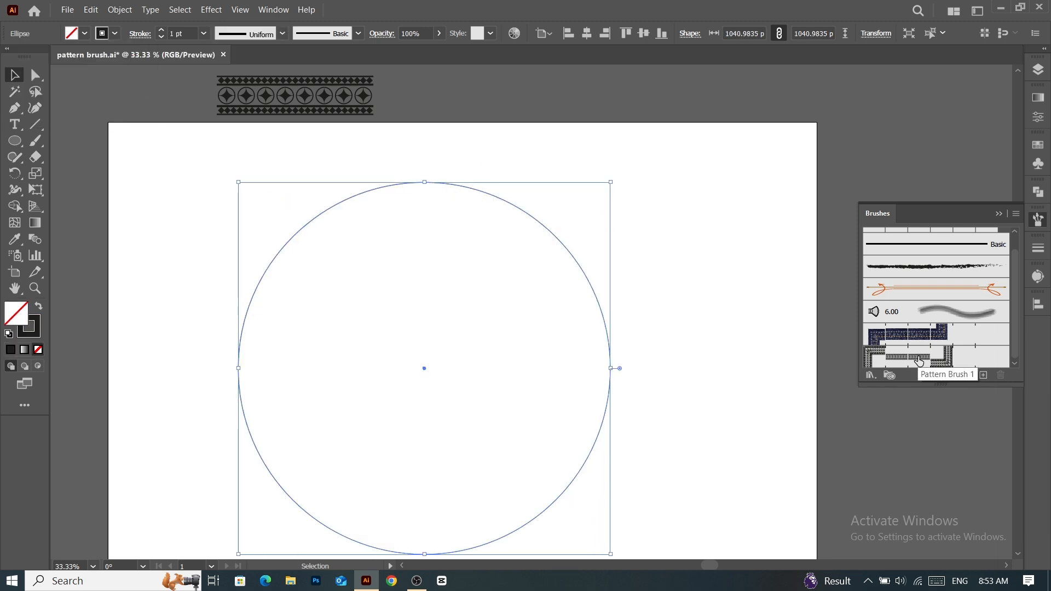